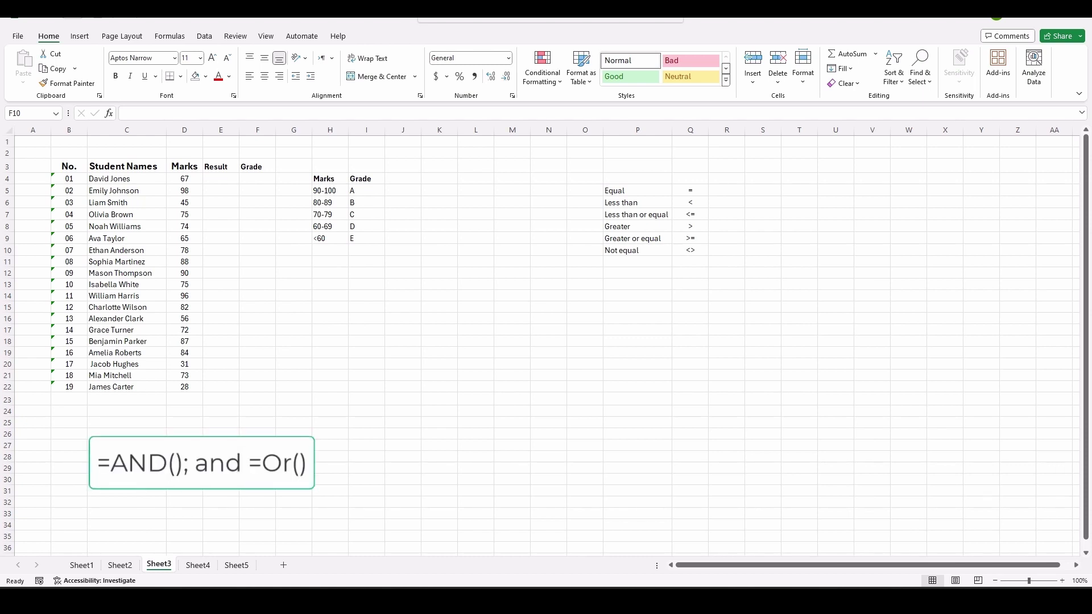
pyautogui.click(452, 344)
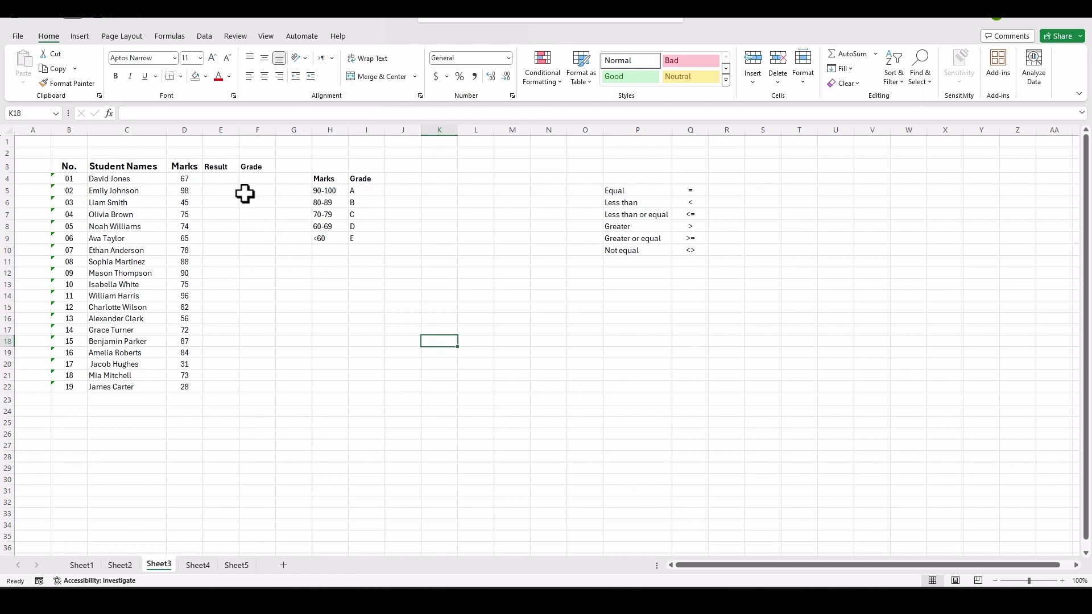
pyautogui.click(229, 178)
pyautogui.write('=')
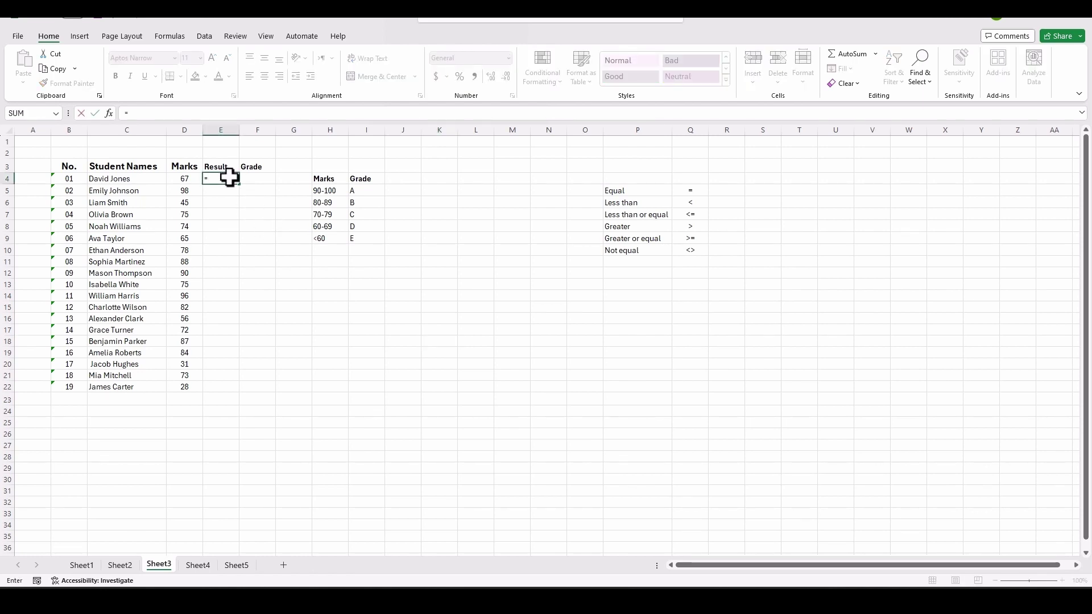
pyautogui.write('if')
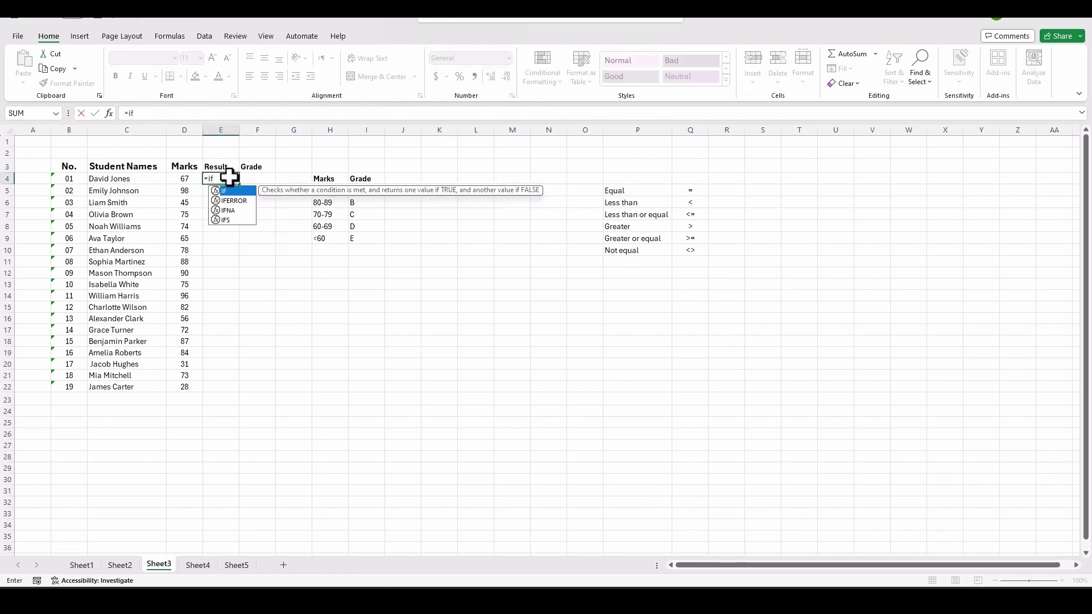
pyautogui.write('(')
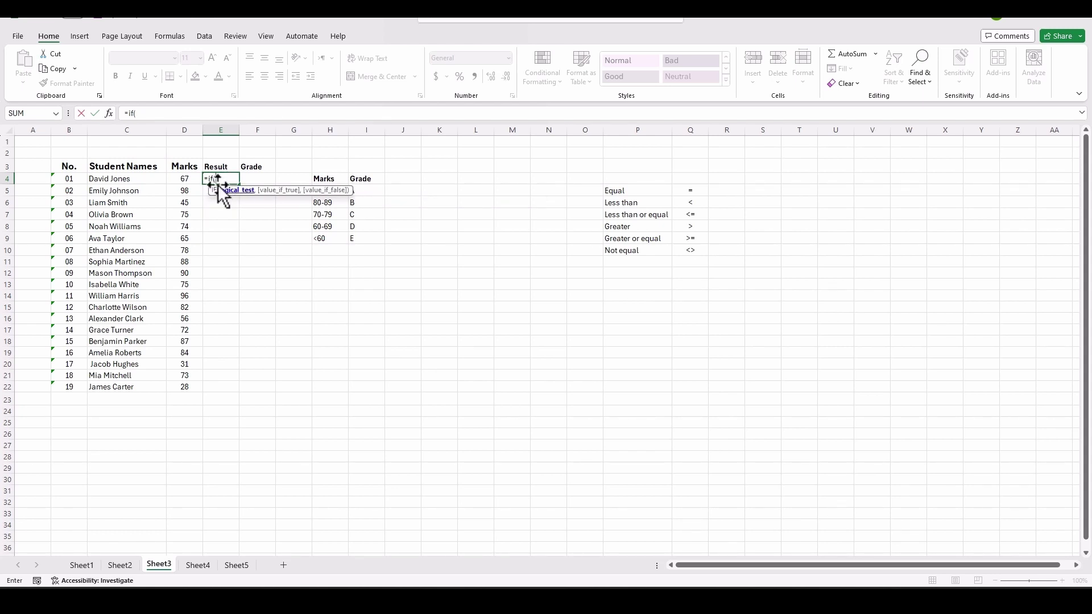
pyautogui.click(183, 178)
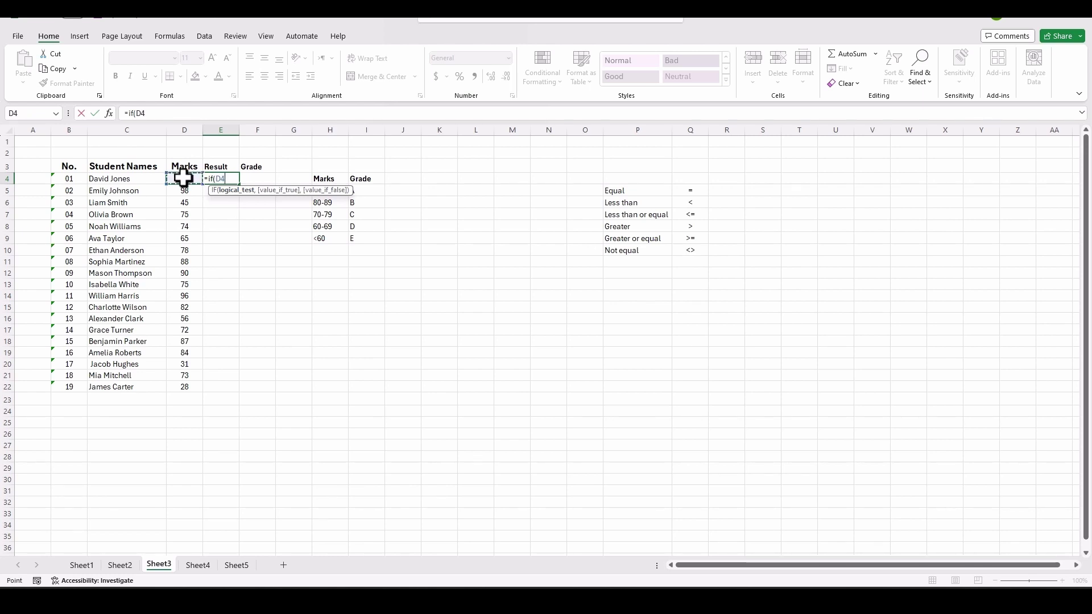
pyautogui.write('>')
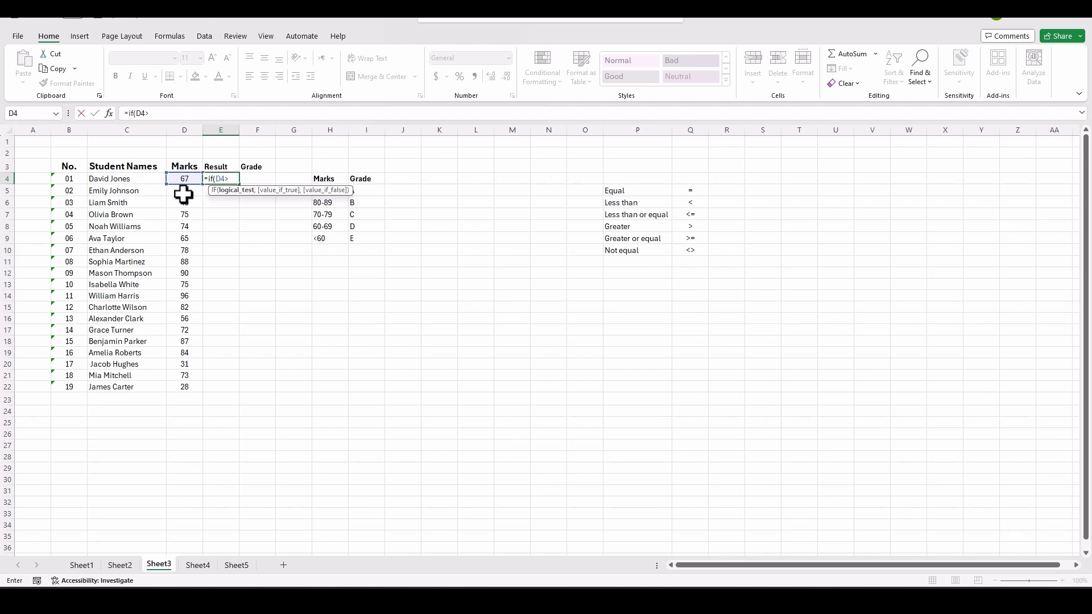
pyautogui.press('Escape')
# Examine the comparison operators and their symbols in P5:Q10, and the students' numbers, names and marks in columns B to D.
pyautogui.moveTo(616, 189)
pyautogui.mouseDown()
pyautogui.moveTo(668, 214)
pyautogui.moveTo(698, 251)
pyautogui.mouseUp()
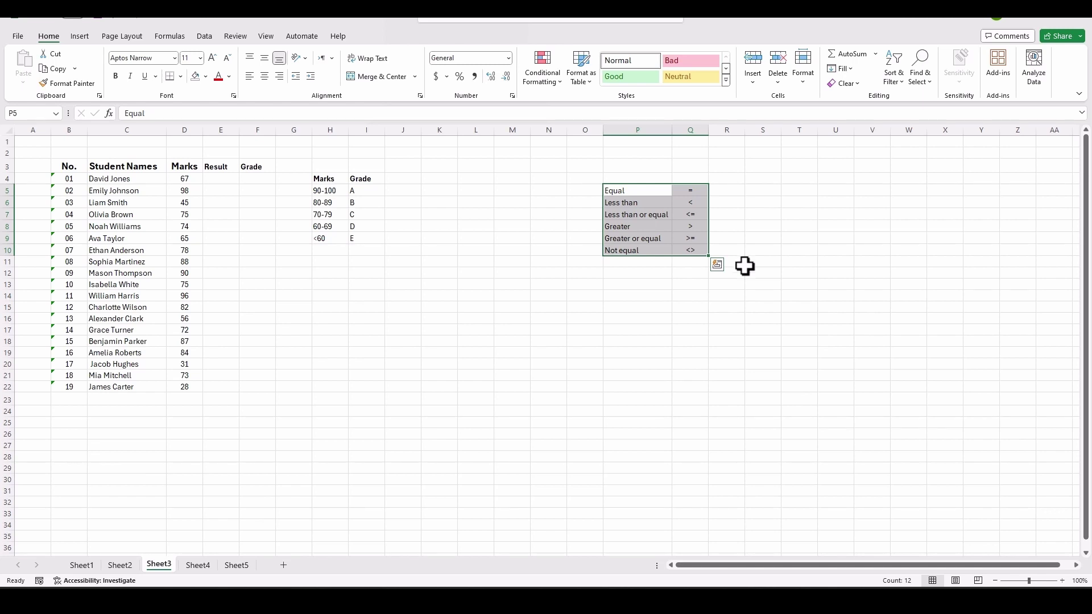
pyautogui.click(691, 204)
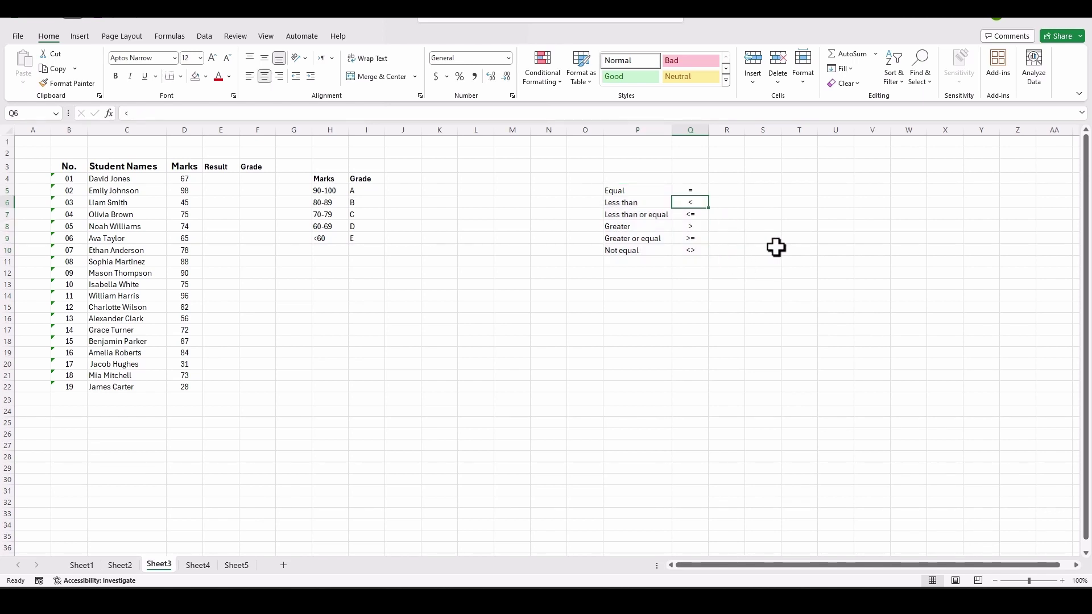
pyautogui.click(698, 215)
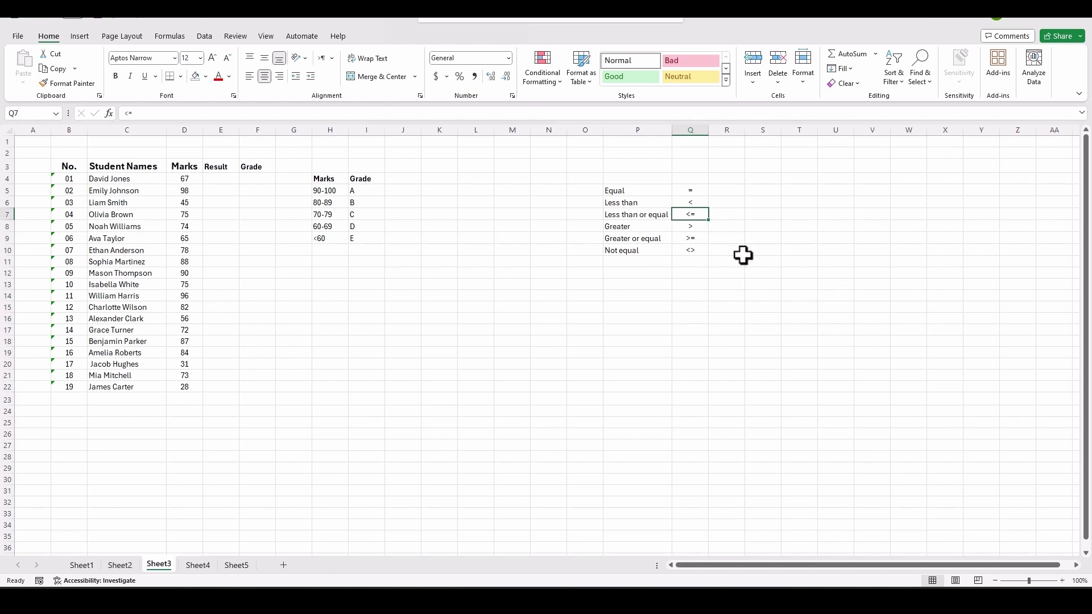
pyautogui.click(695, 228)
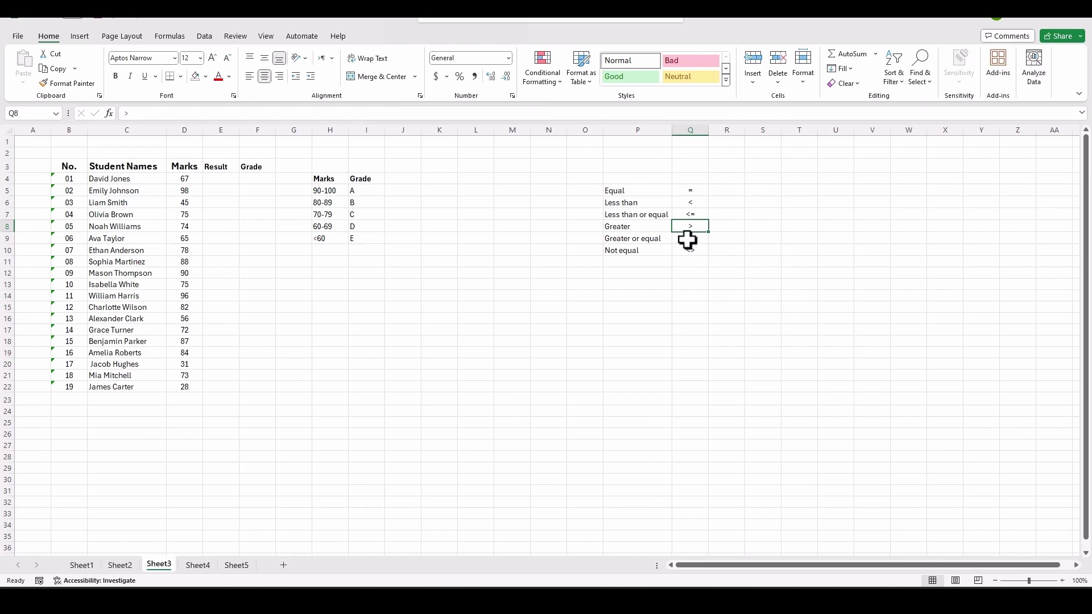
pyautogui.click(688, 239)
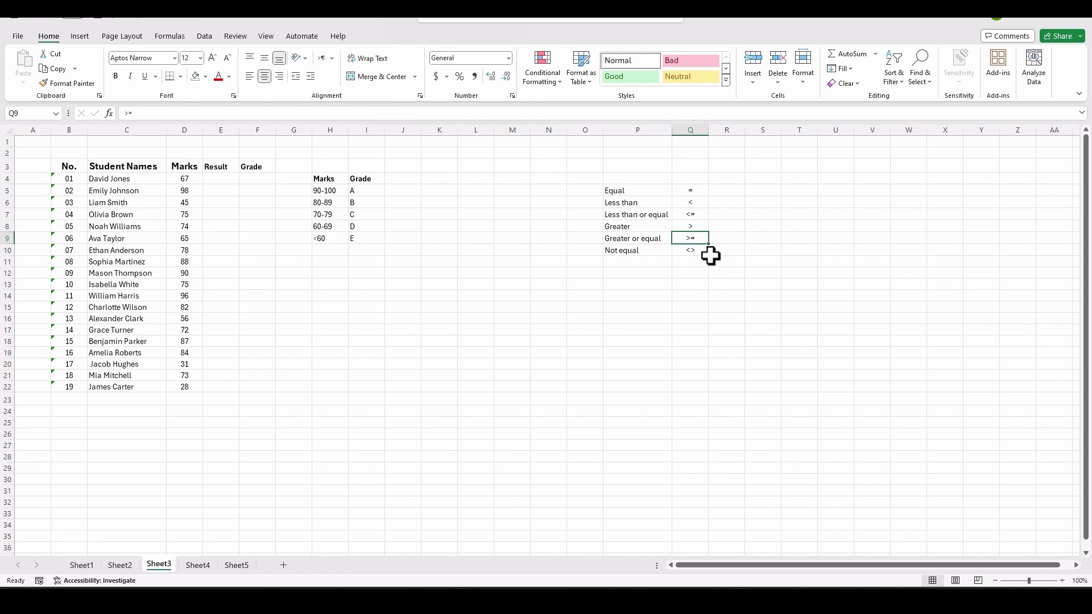
pyautogui.click(702, 251)
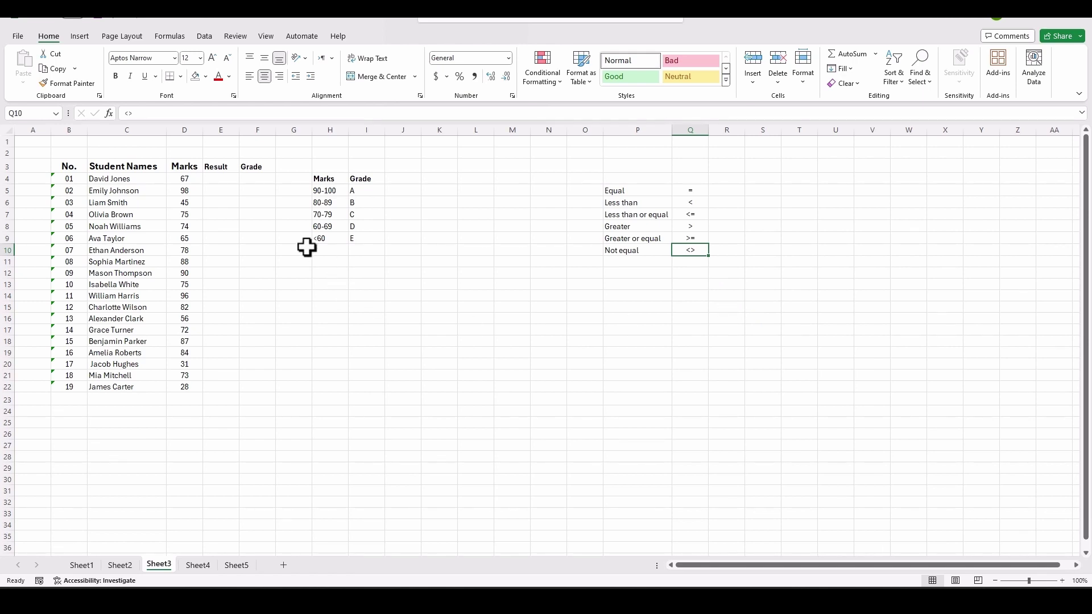
pyautogui.click(222, 179)
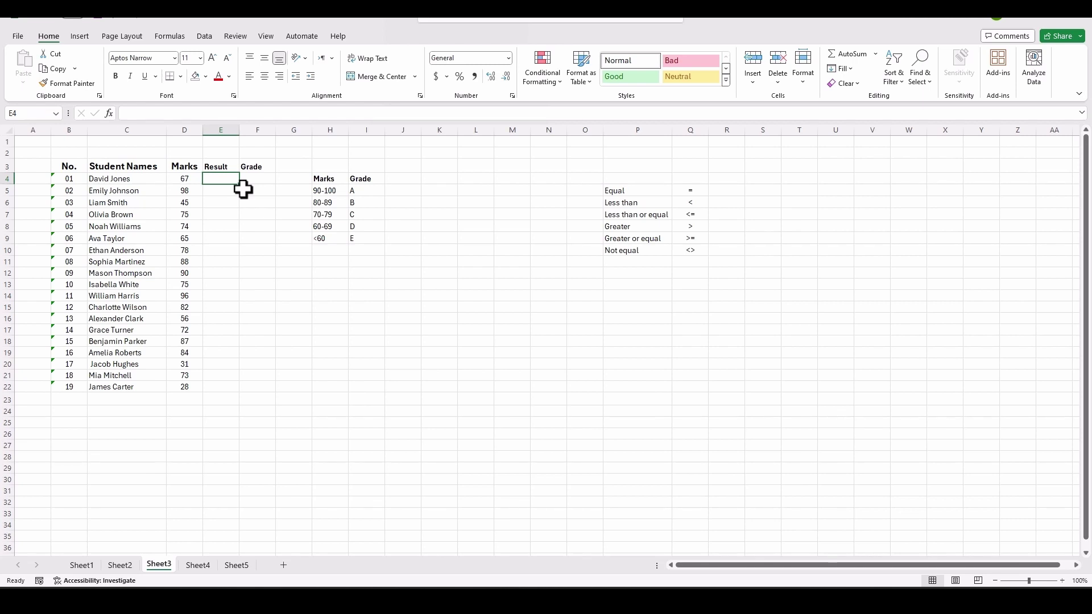
pyautogui.moveTo(74, 178); pyautogui.dragTo(87, 378)
pyautogui.moveTo(148, 178); pyautogui.dragTo(139, 387)
pyautogui.moveTo(188, 178); pyautogui.dragTo(194, 383)
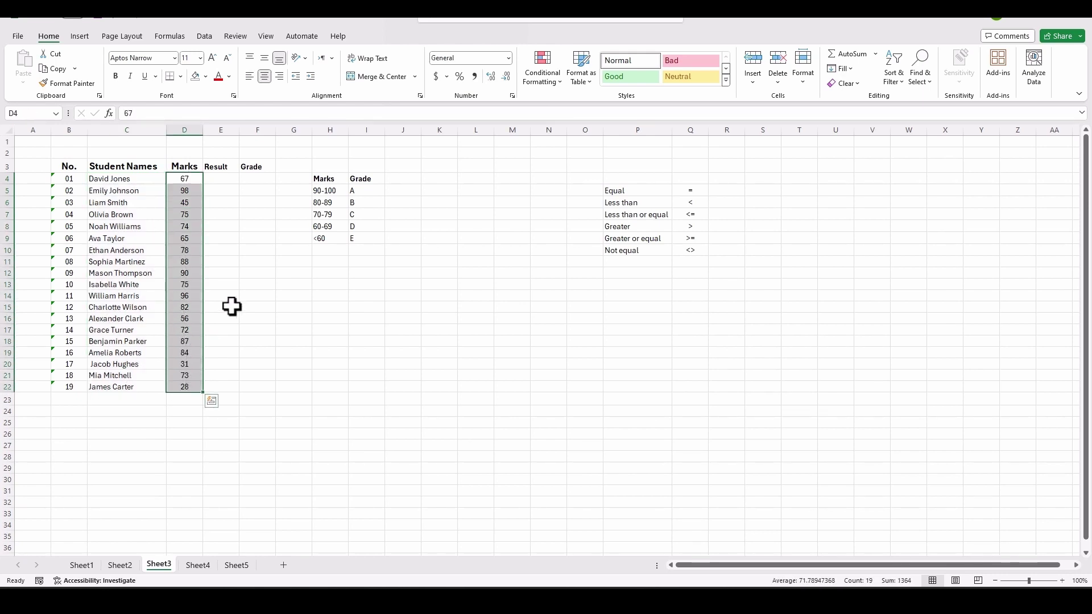
pyautogui.click(227, 179)
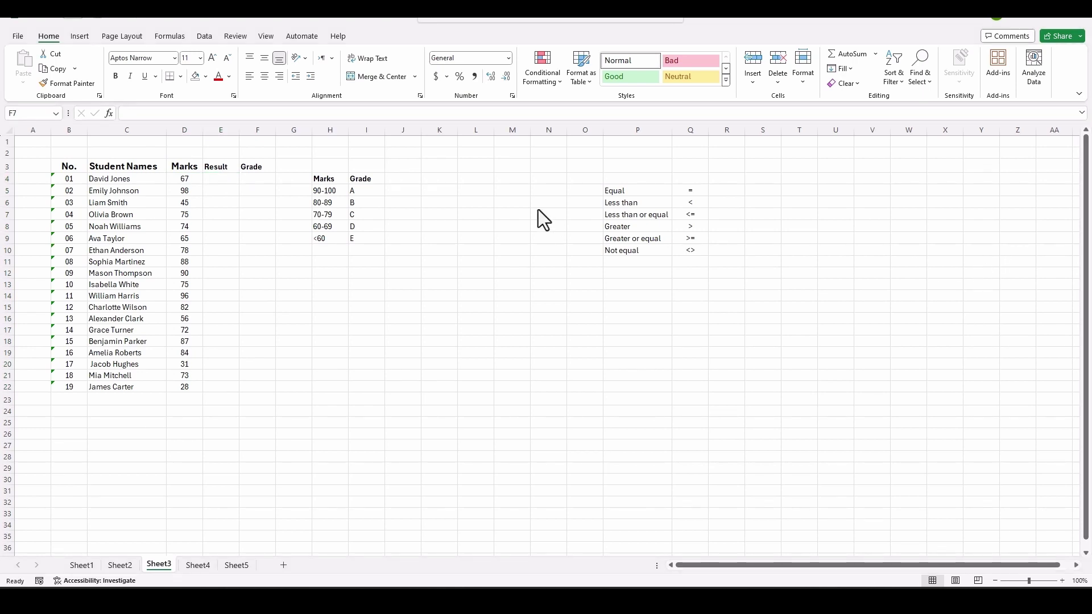
# Enter the formula =IF(D4>60,"Pass","Failed") in cell E4 for the first student's result.
pyautogui.click(222, 179)
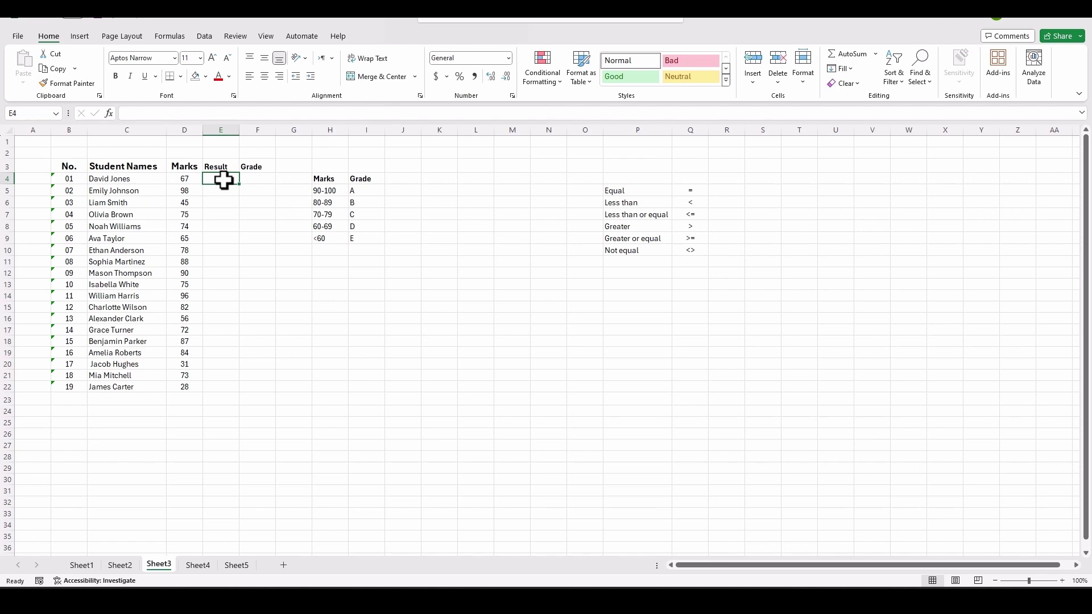
pyautogui.doubleClick(223, 180)
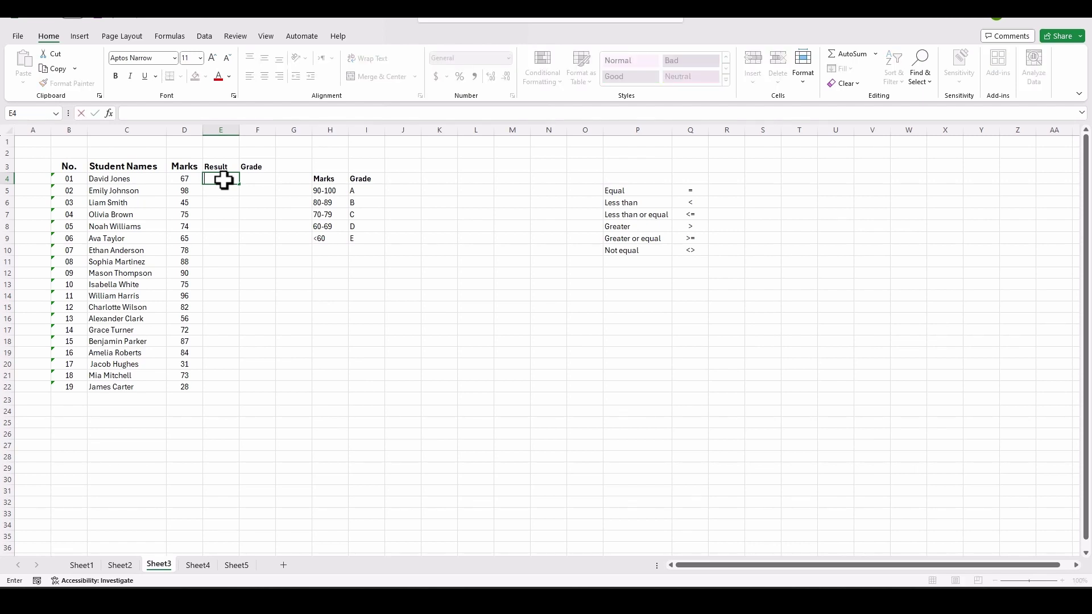
pyautogui.write('=if')
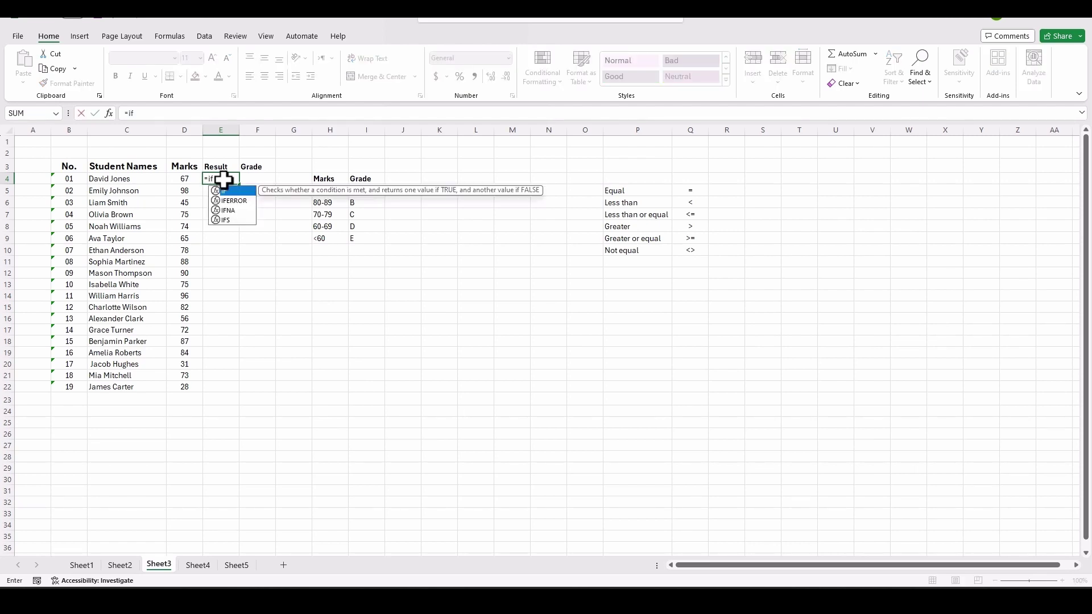
pyautogui.write('(')
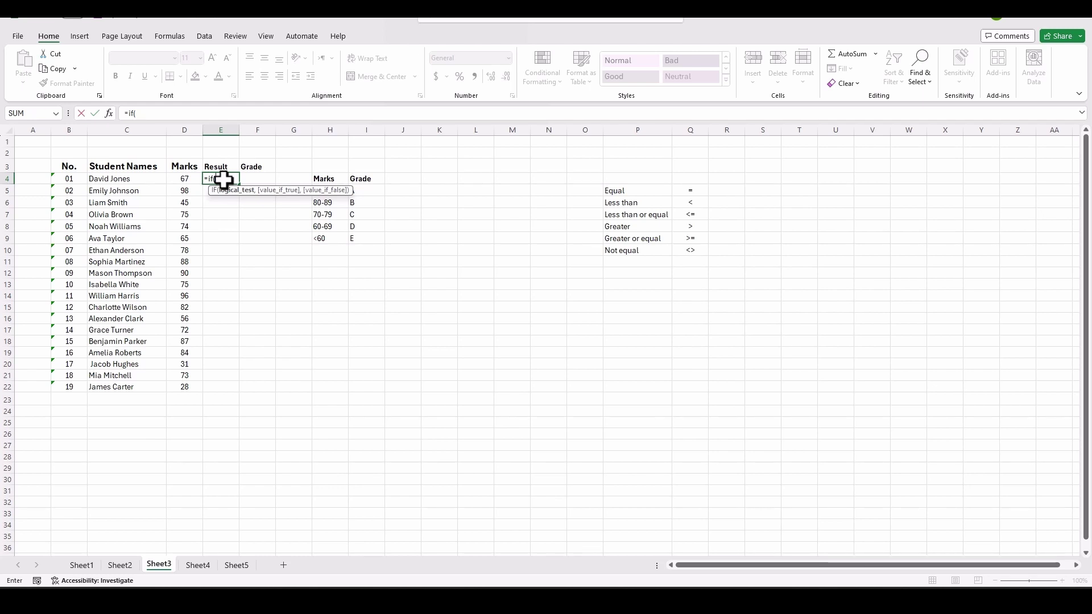
pyautogui.click(184, 179)
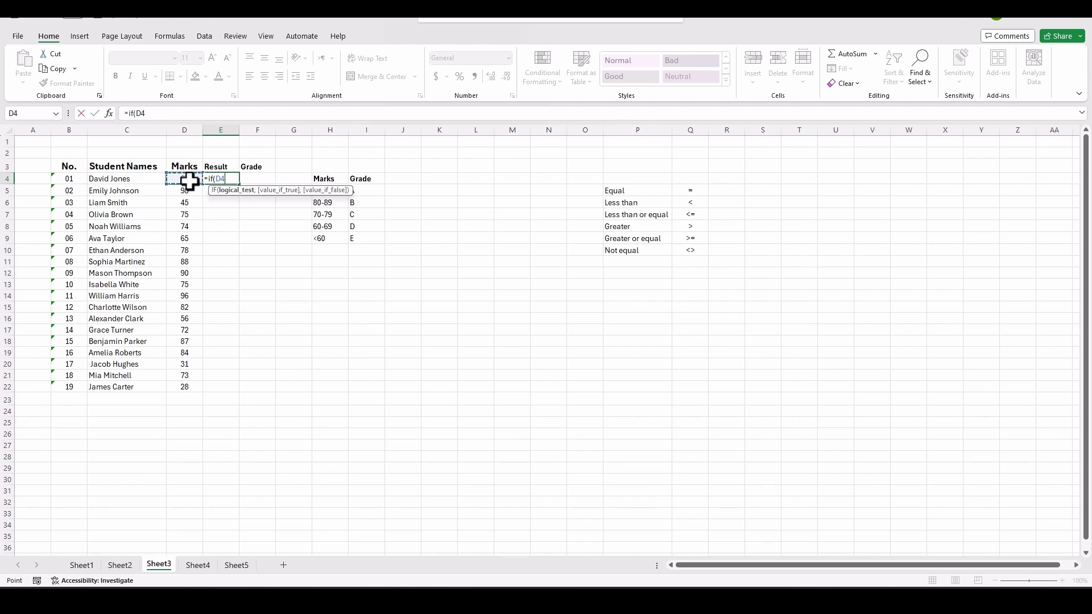
pyautogui.write('>60,')
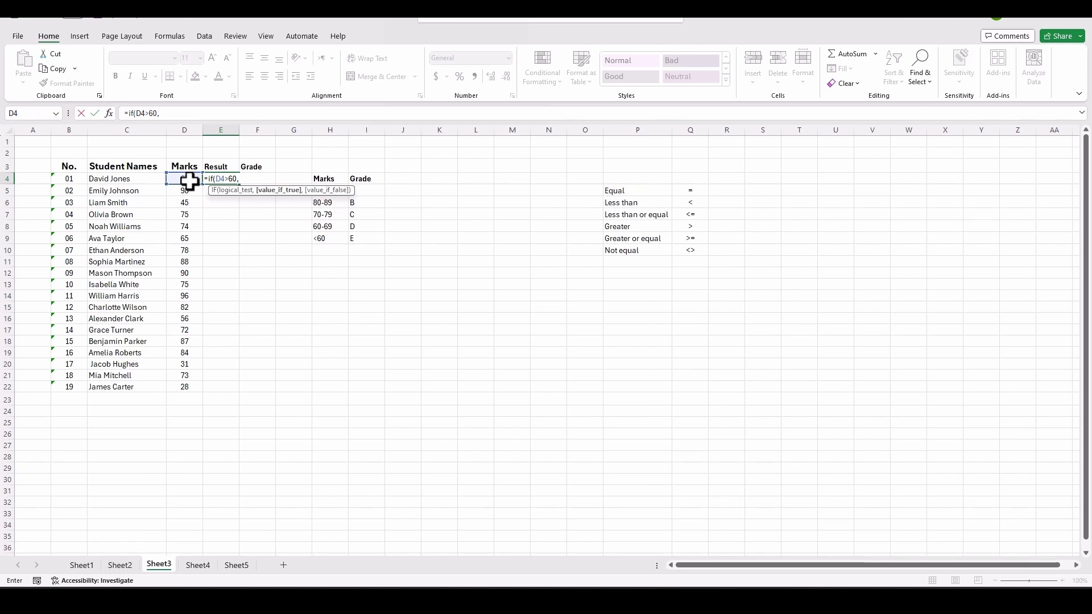
pyautogui.write('p')
pyautogui.press('BackSpace')
pyautogui.write('Pass","')
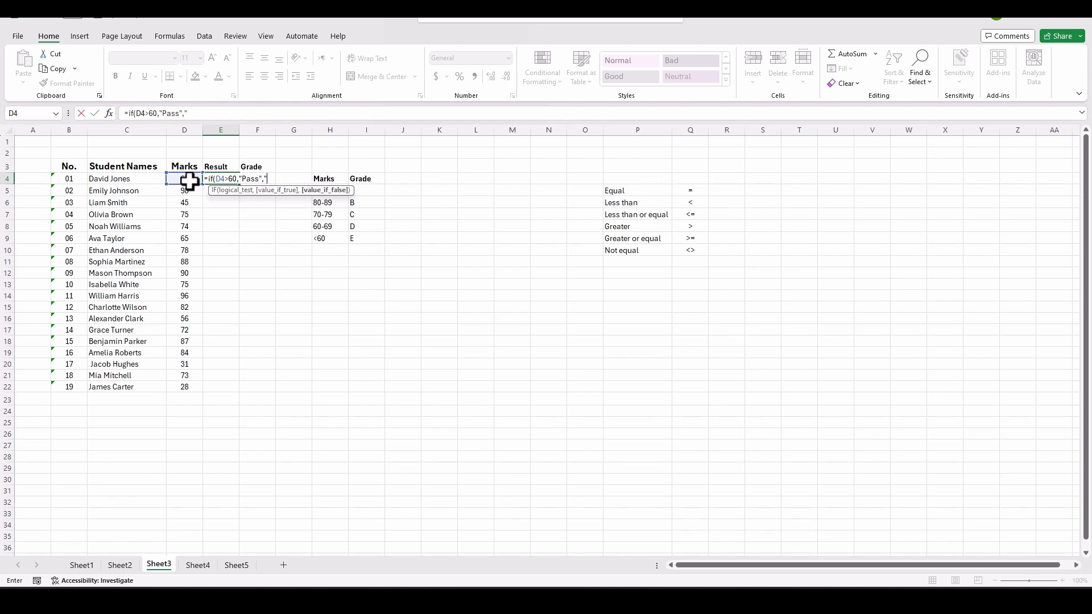
pyautogui.write('faile')
pyautogui.press('BackSpace')
pyautogui.press('BackSpace')
pyautogui.press('BackSpace')
pyautogui.press('BackSpace')
pyautogui.write('Failed"')
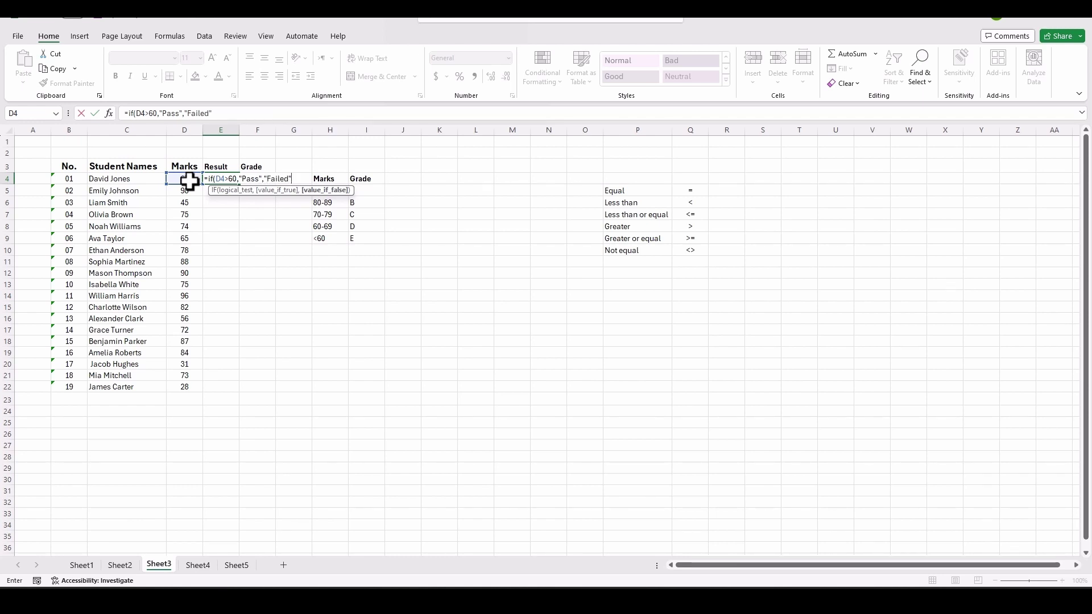
pyautogui.write(')')
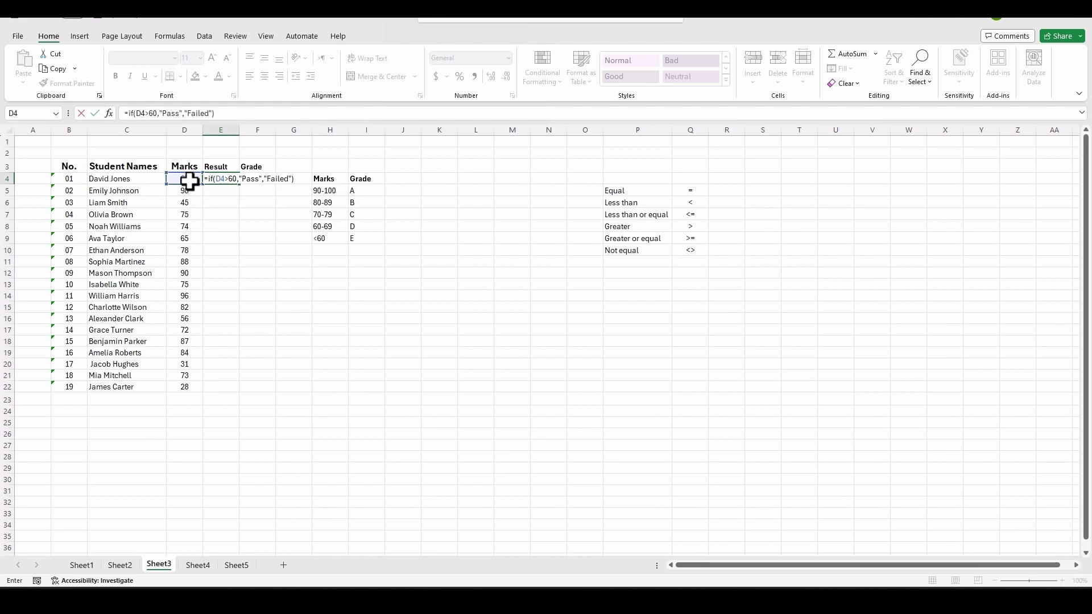
pyautogui.hotkey('ctrl', 'Return')
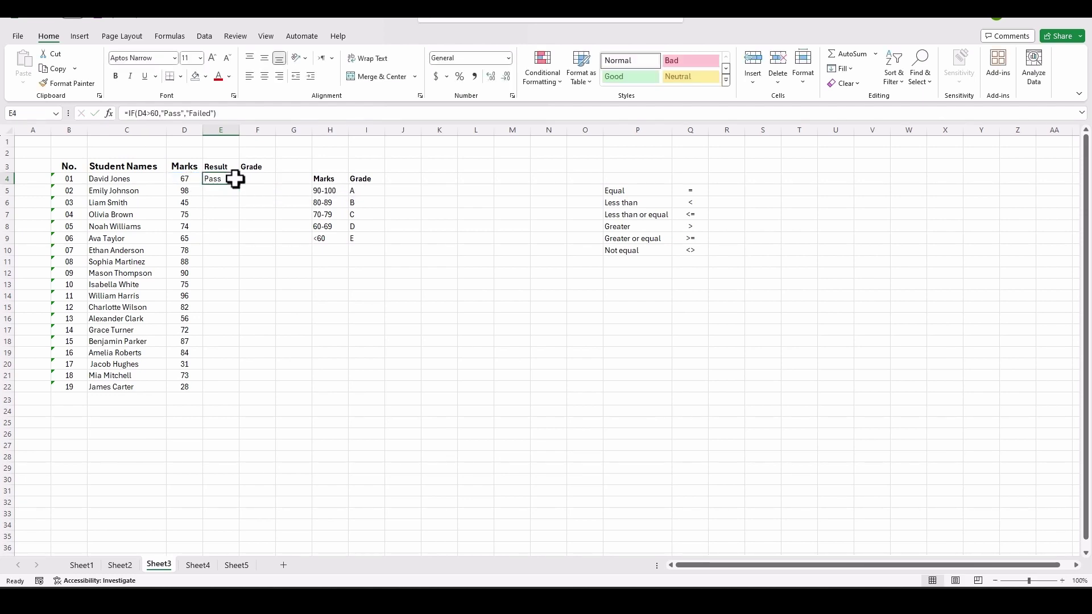
# Fill the pass/fail formula from E4 down the Result column to E22.
pyautogui.moveTo(240, 184); pyautogui.dragTo(245, 390)
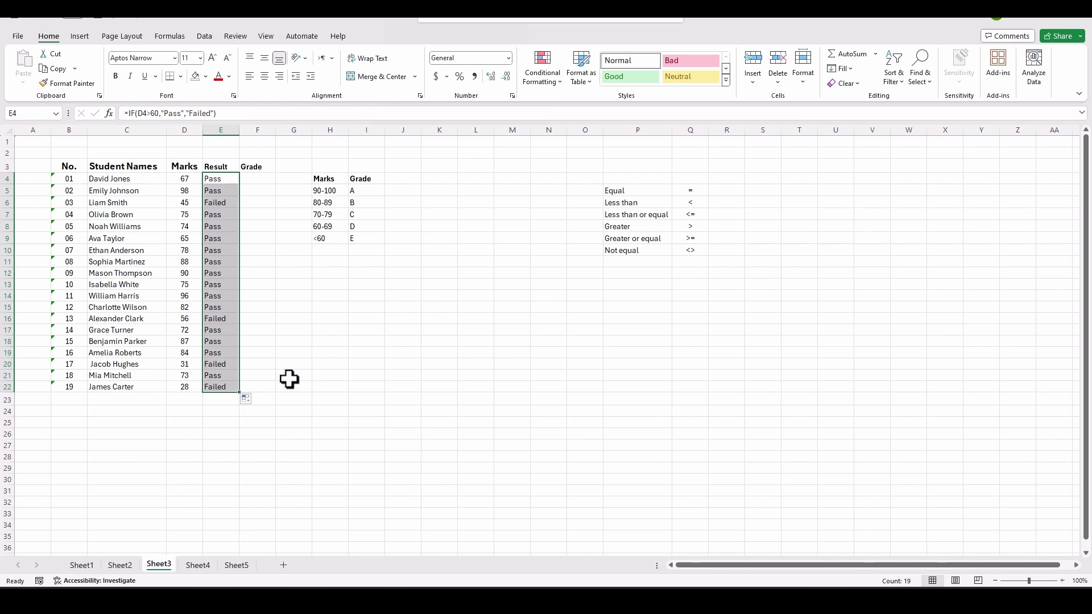
pyautogui.hotkey('ctrl', 'z')
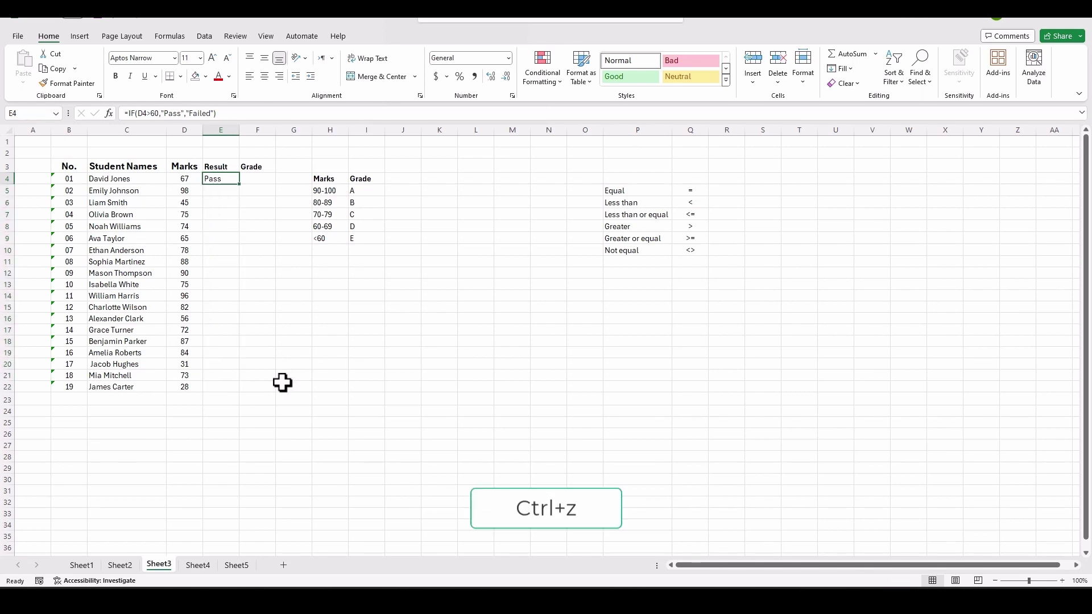
pyautogui.doubleClick(241, 186)
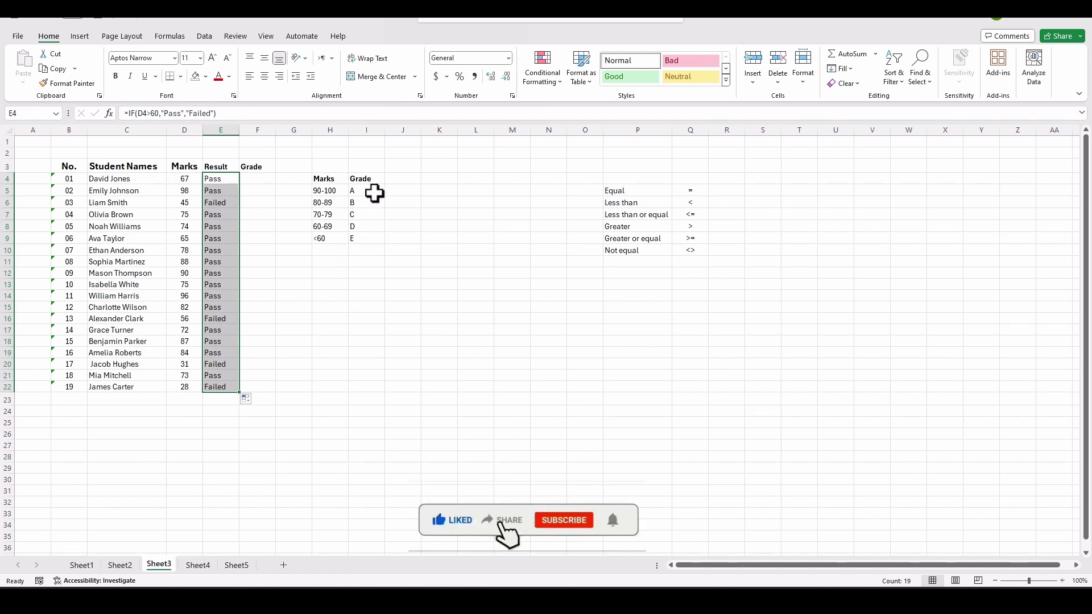
# Begin an IFS formula in cell F4 for the first student's grade that returns "A" when D4>=90.
pyautogui.click(264, 180)
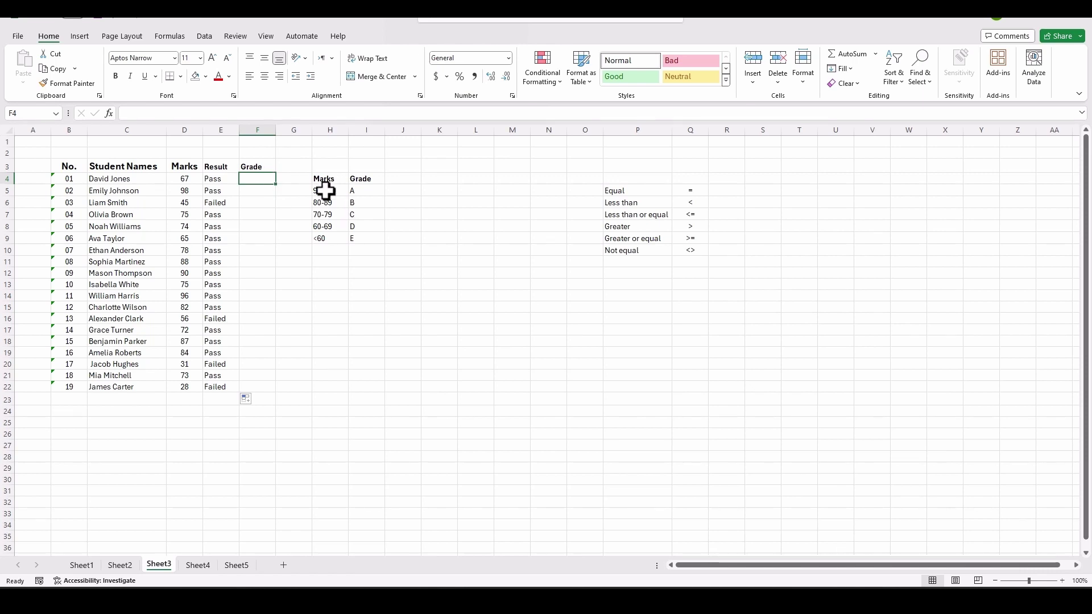
pyautogui.moveTo(324, 192); pyautogui.dragTo(330, 235)
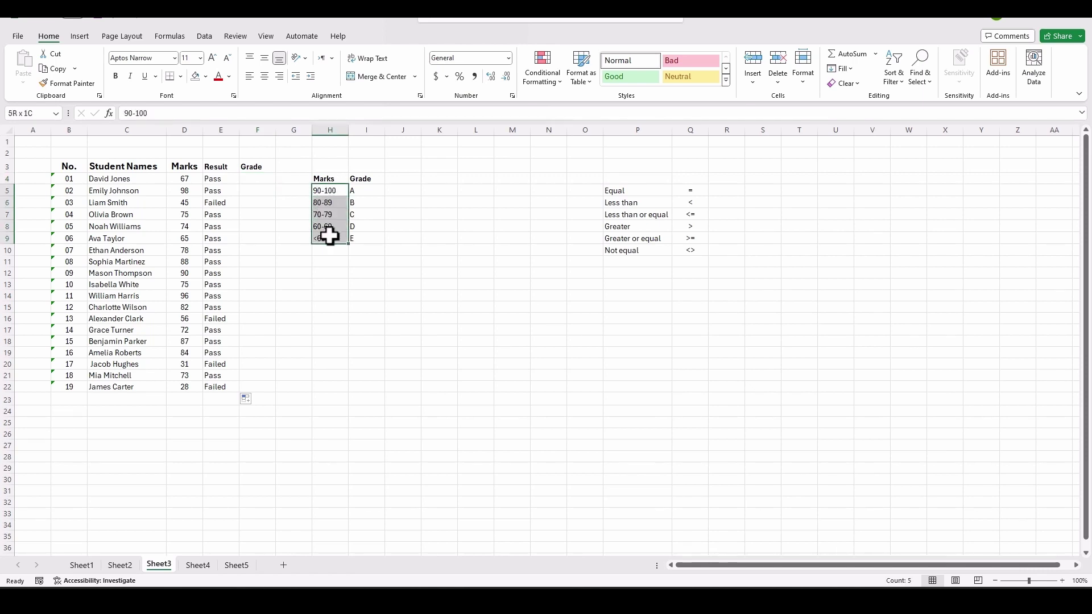
pyautogui.click(256, 179)
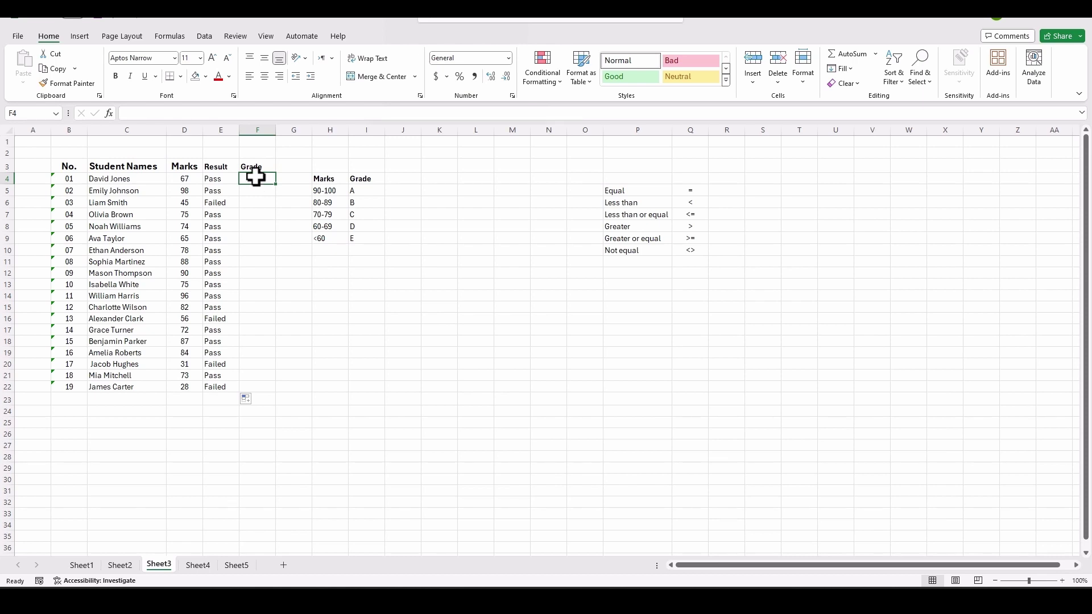
pyautogui.write('=')
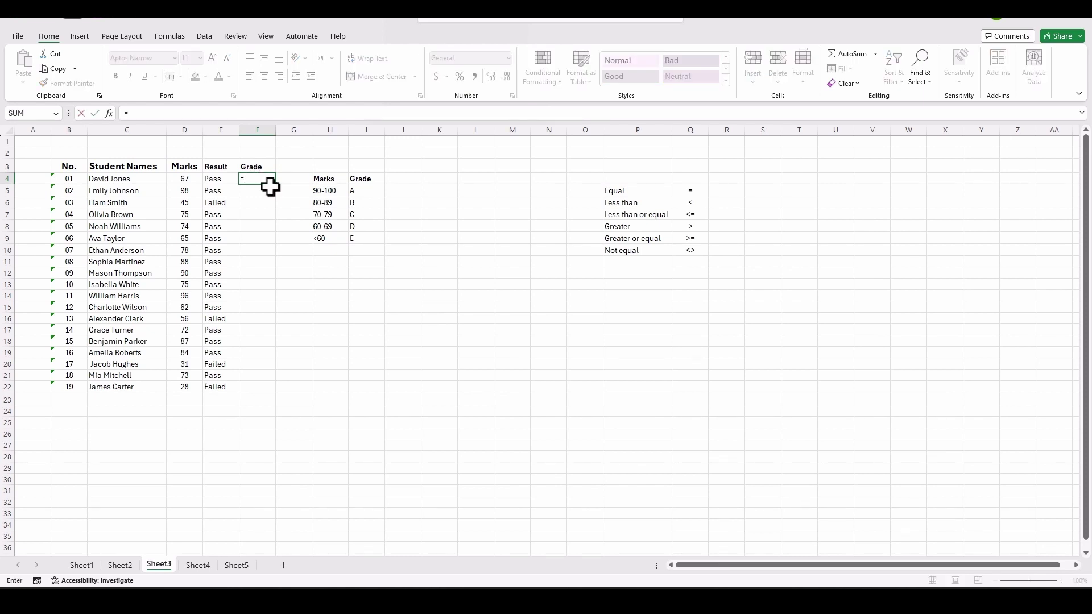
pyautogui.write('ifs')
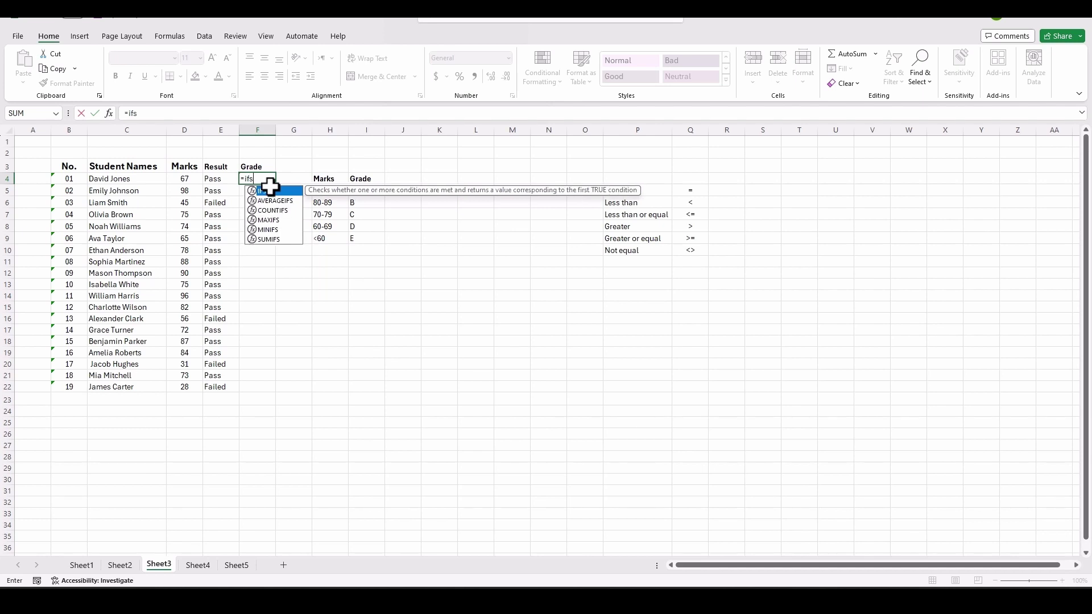
pyautogui.write('(')
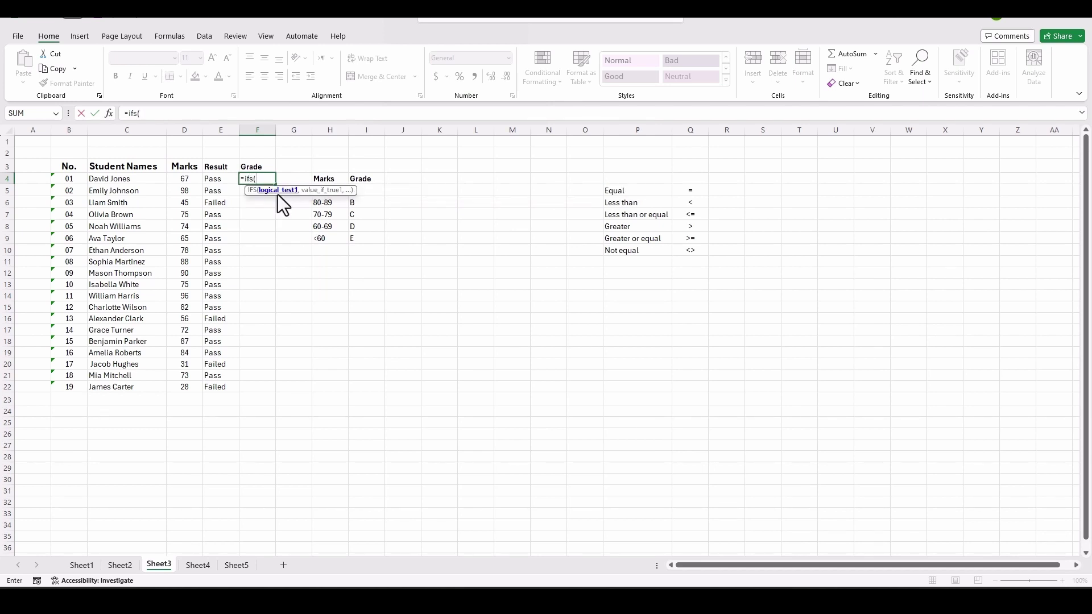
pyautogui.click(184, 180)
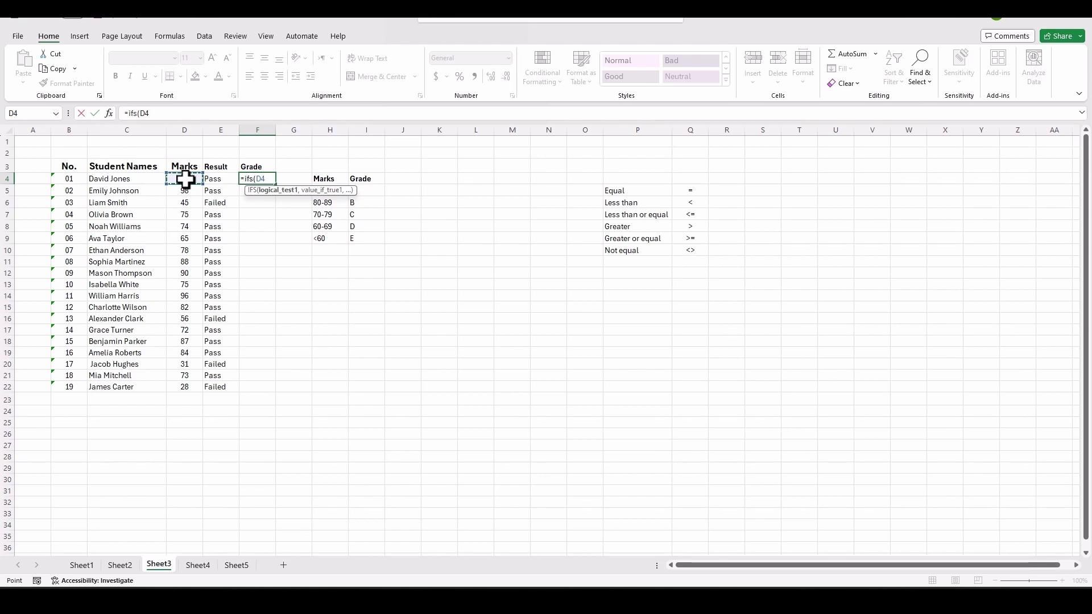
pyautogui.write('>=90,')
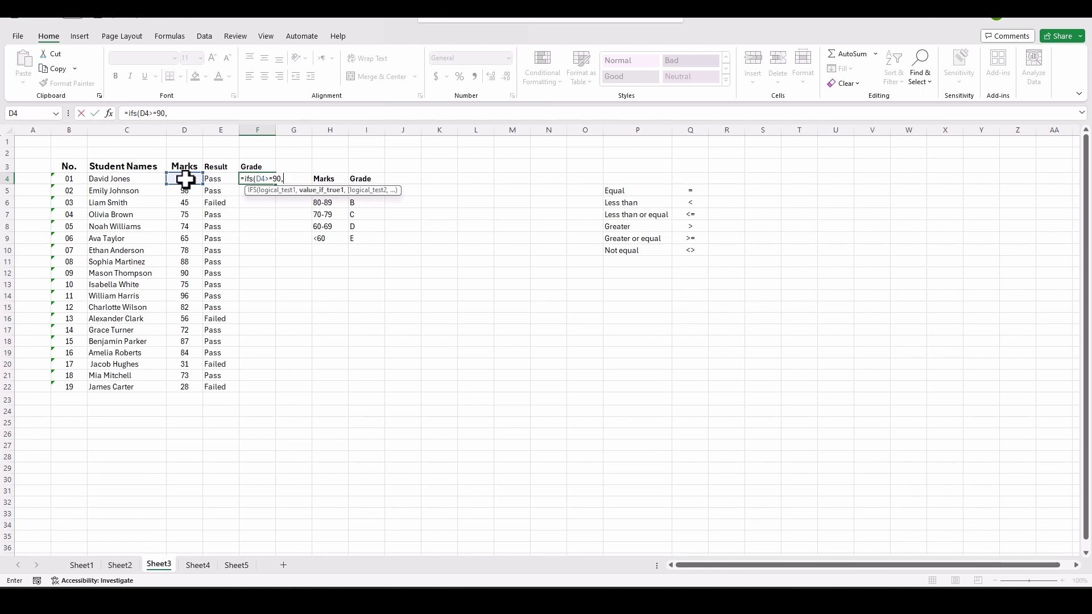
pyautogui.write('"A",')
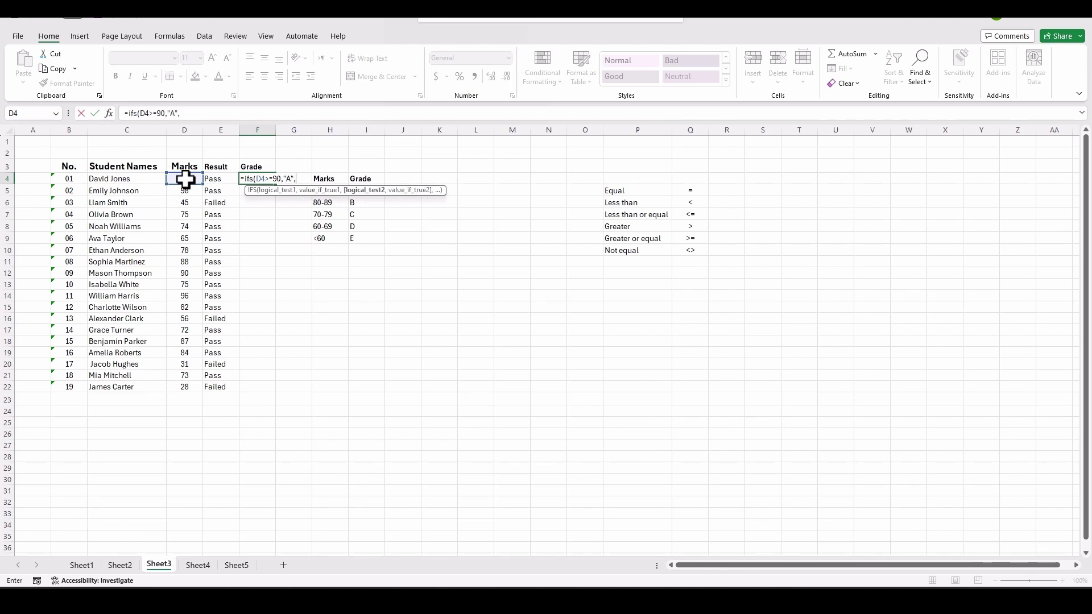
# Extend the IFS formula in F4 to return "B" when D4>=80 and "C" when D4>=70.
pyautogui.click(185, 180)
pyautogui.write('>=80,')
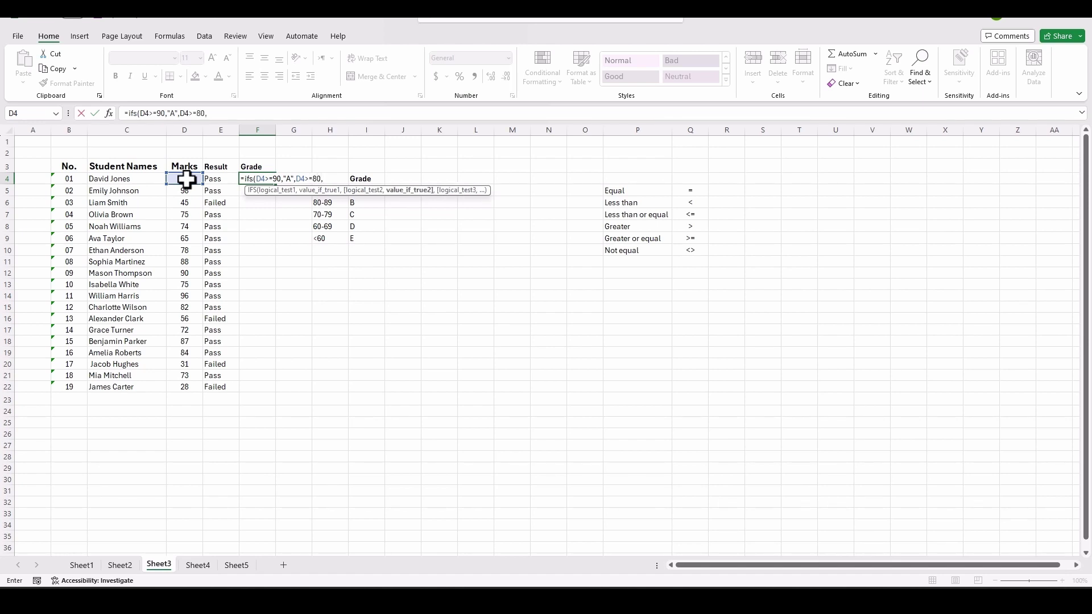
pyautogui.write('"B",')
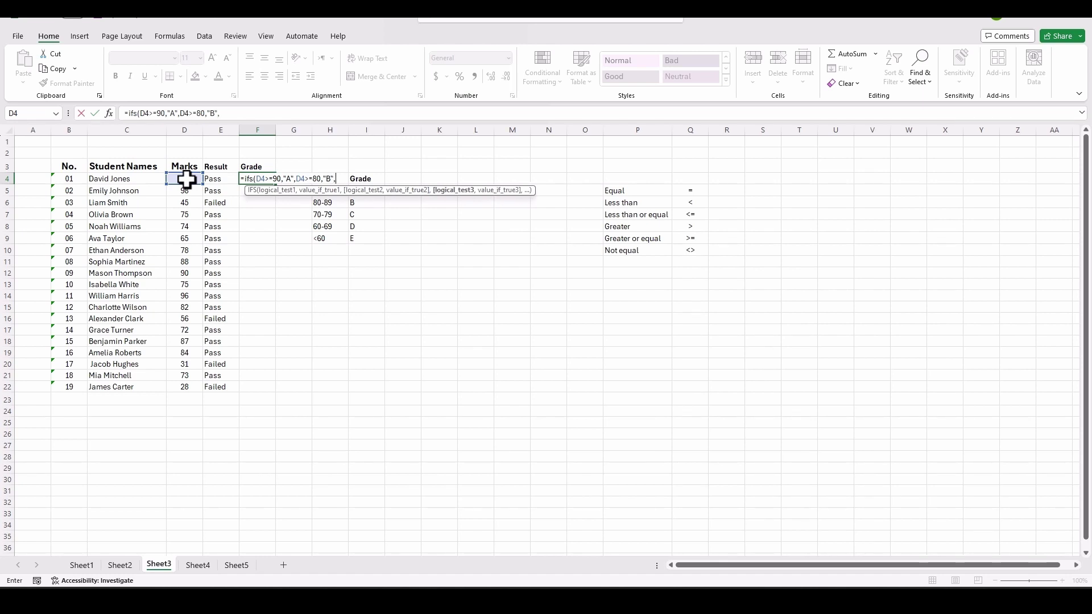
pyautogui.click(186, 180)
pyautogui.write('>=70,"')
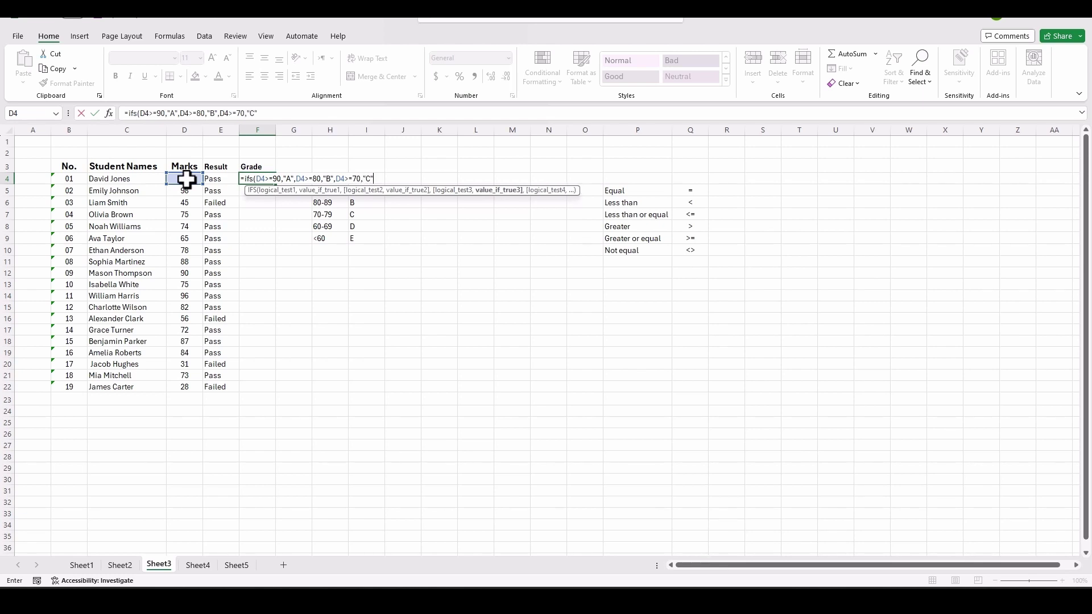
pyautogui.write('C",')
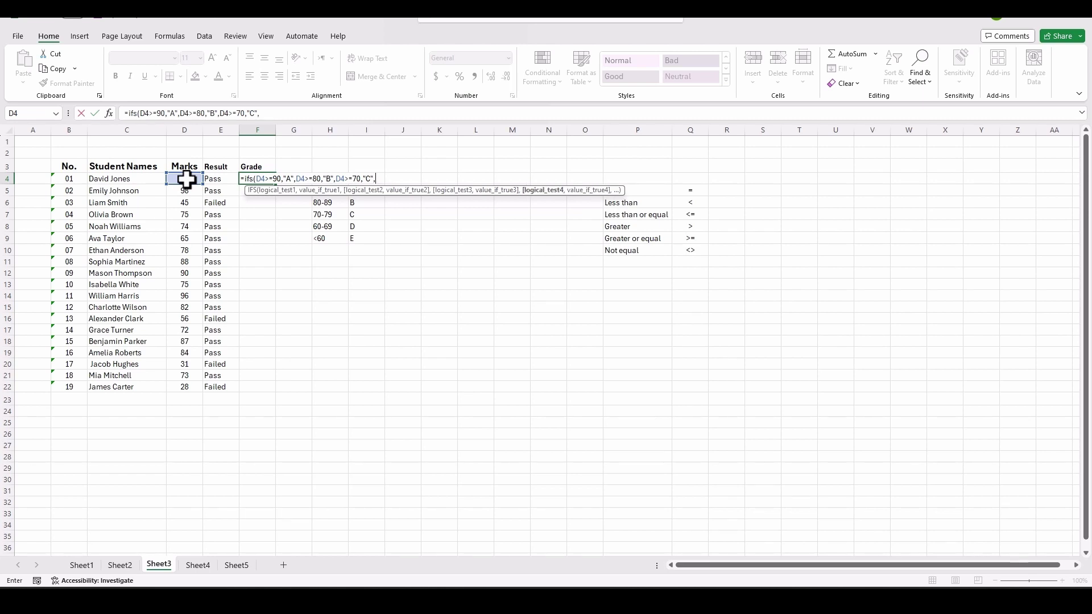
# Complete the IFS formula in F4 with "D" when D4>=60 and "E" when D4<60, and enter it.
pyautogui.click(186, 180)
pyautogui.write('>=60,"D')
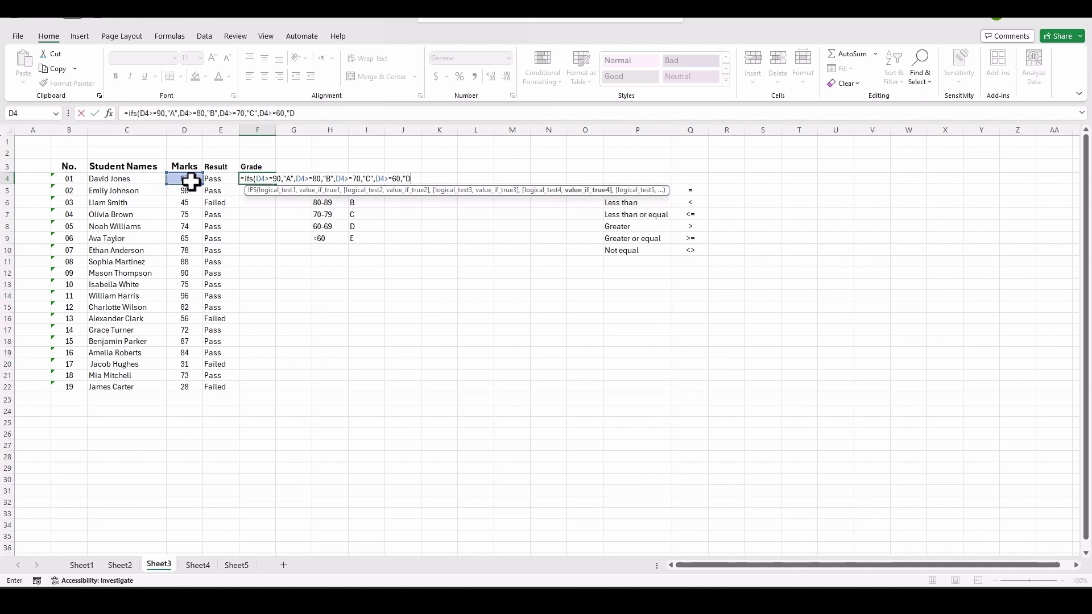
pyautogui.write('",')
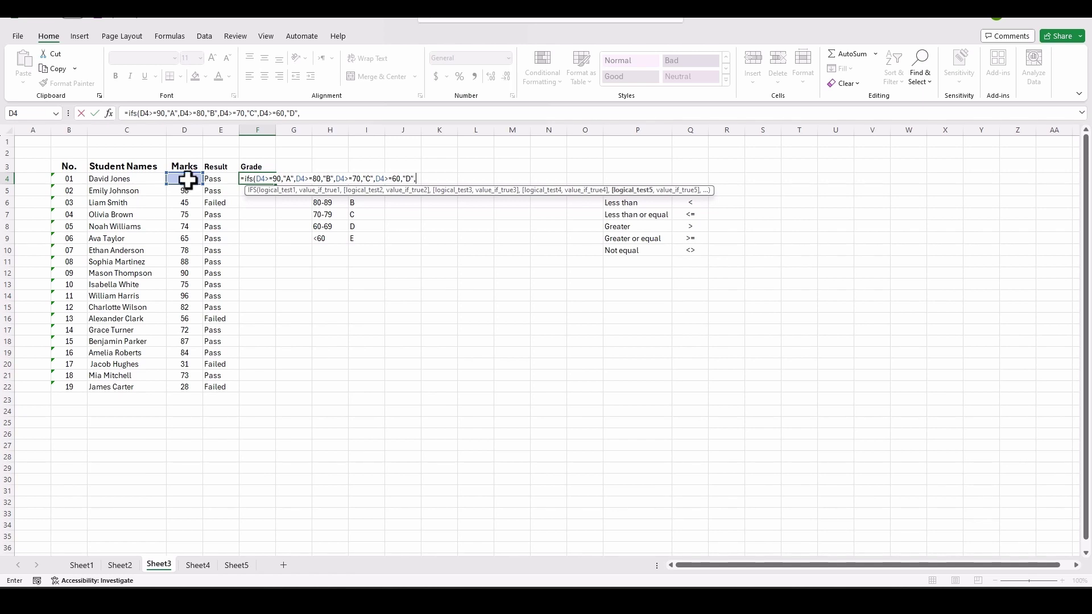
pyautogui.click(184, 180)
pyautogui.write(',')
pyautogui.press('BackSpace')
pyautogui.write('<60,')
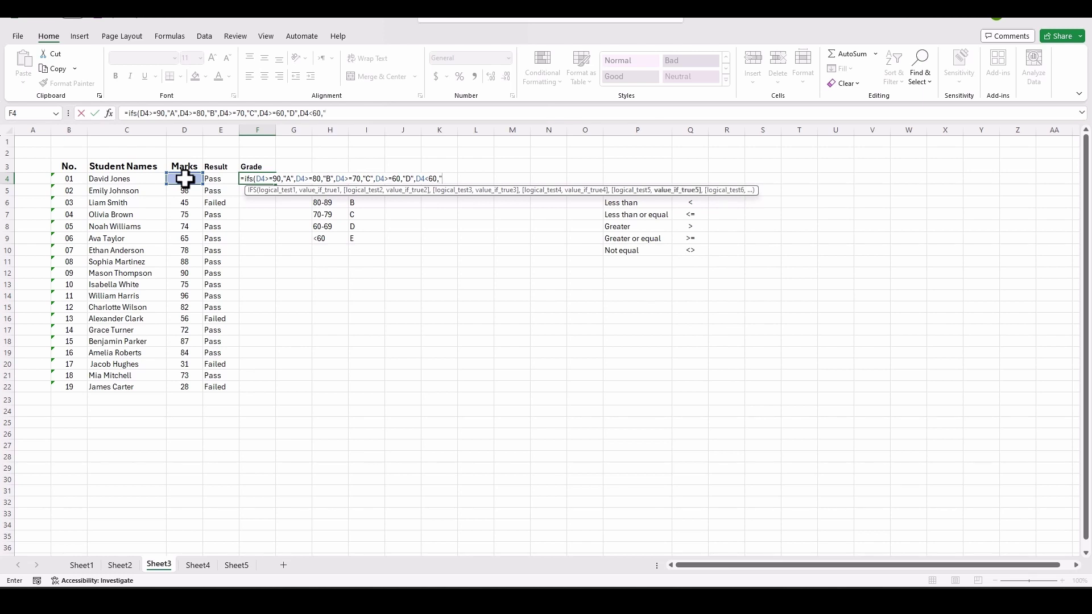
pyautogui.write('"E")')
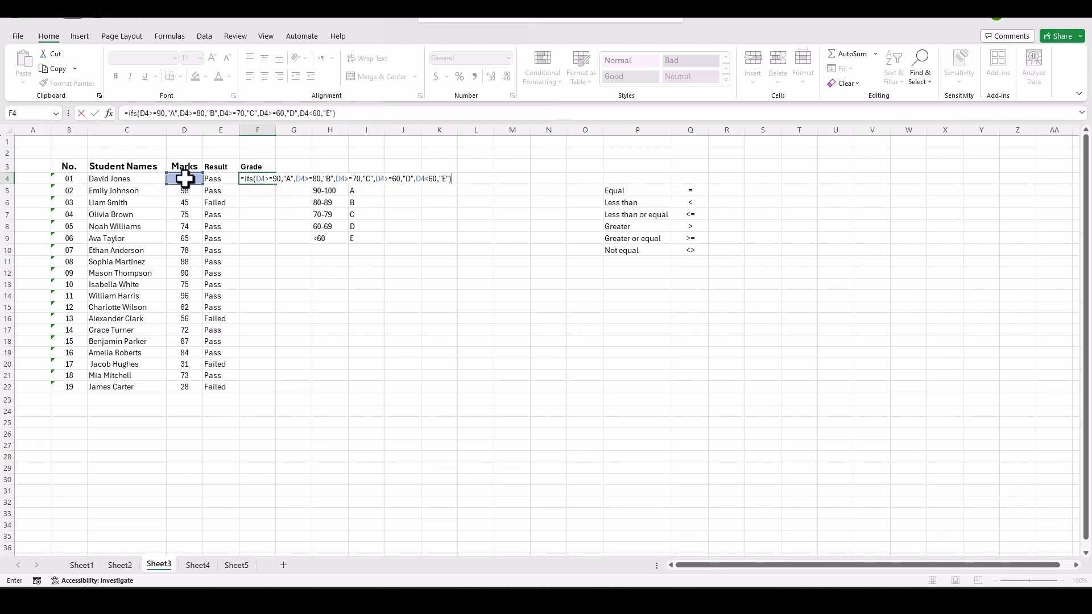
pyautogui.press('Return')
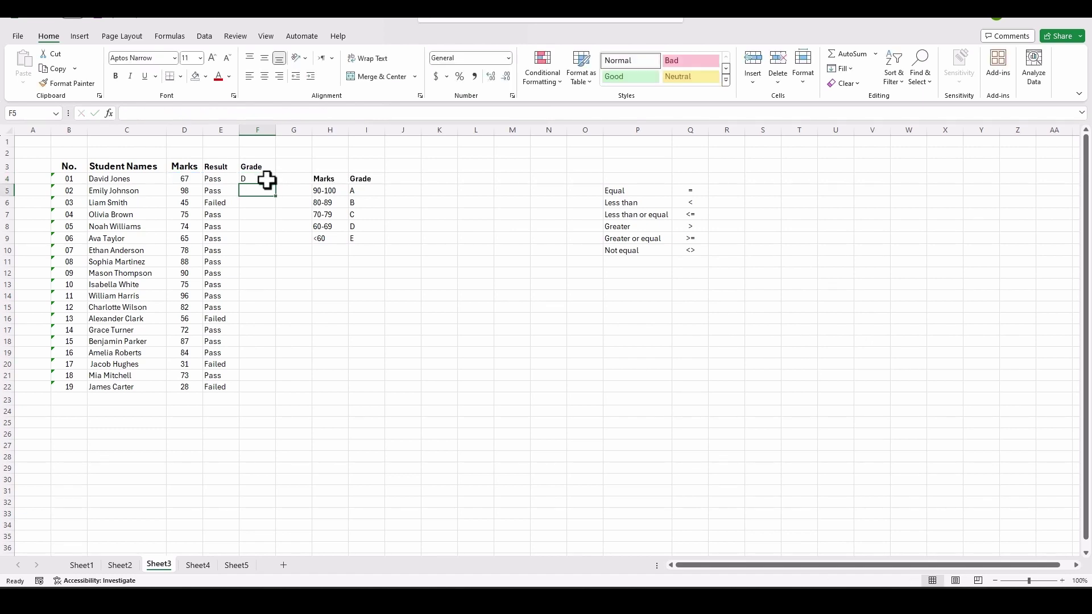
# Fill the IFS grade formula from F4 down the Grade column to F22.
pyautogui.click(266, 180)
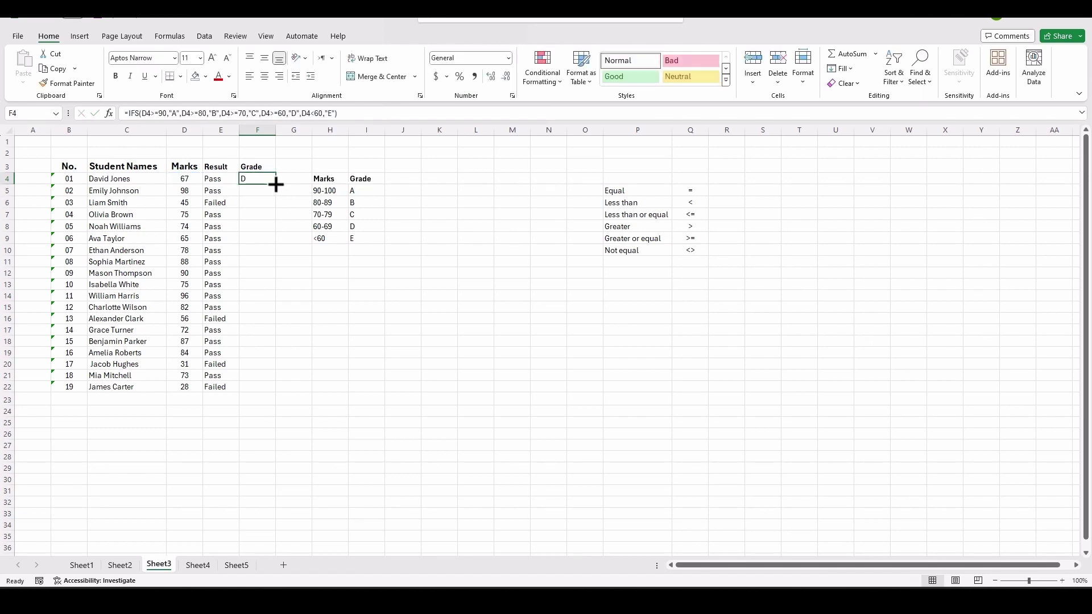
pyautogui.moveTo(276, 184); pyautogui.dragTo(295, 392)
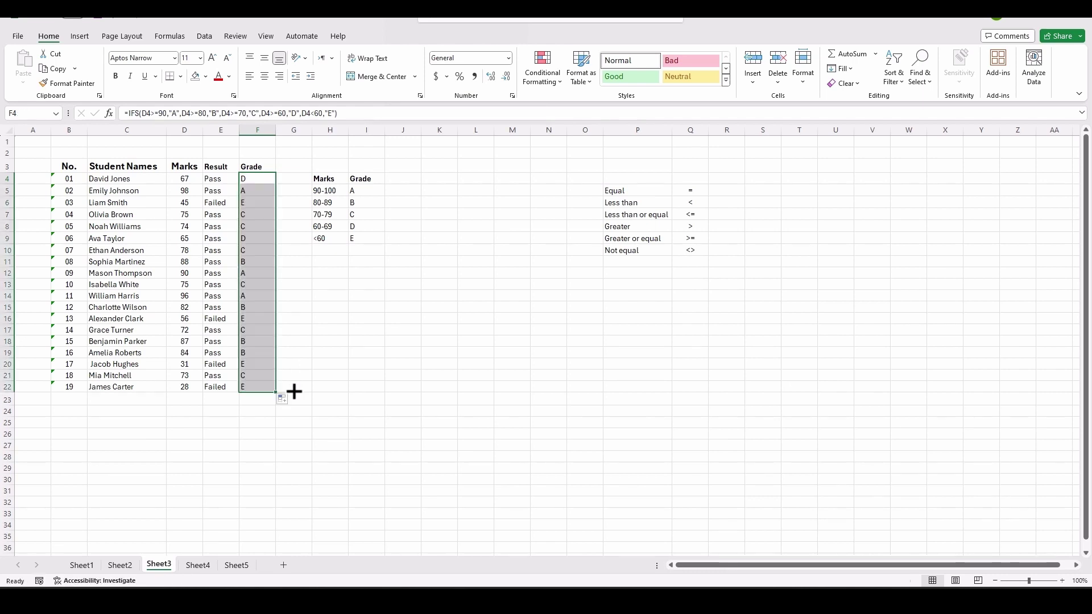
pyautogui.hotkey('ctrl', 'z')
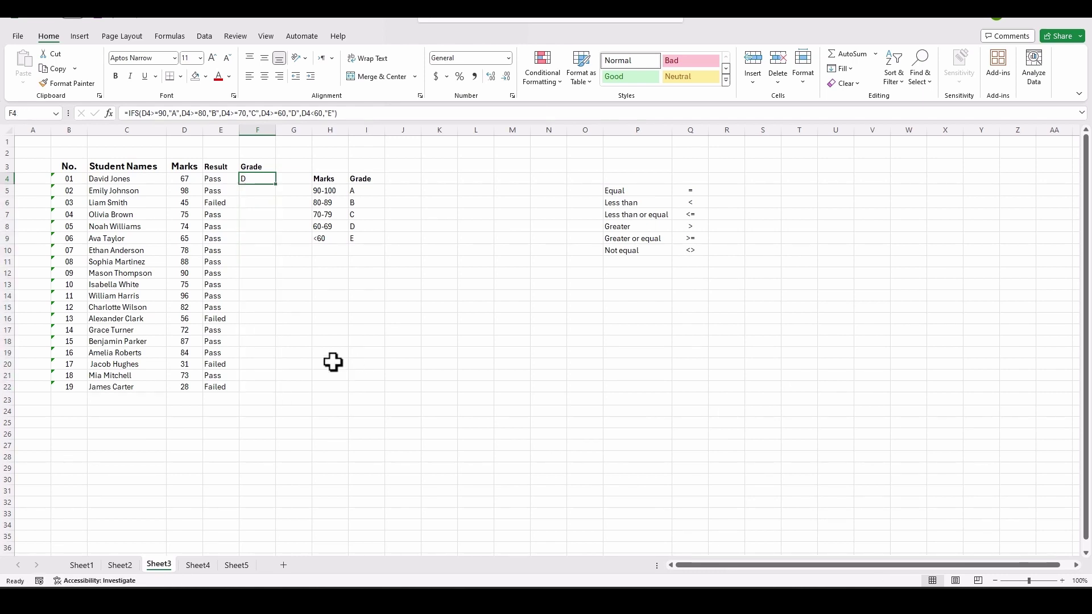
pyautogui.doubleClick(276, 186)
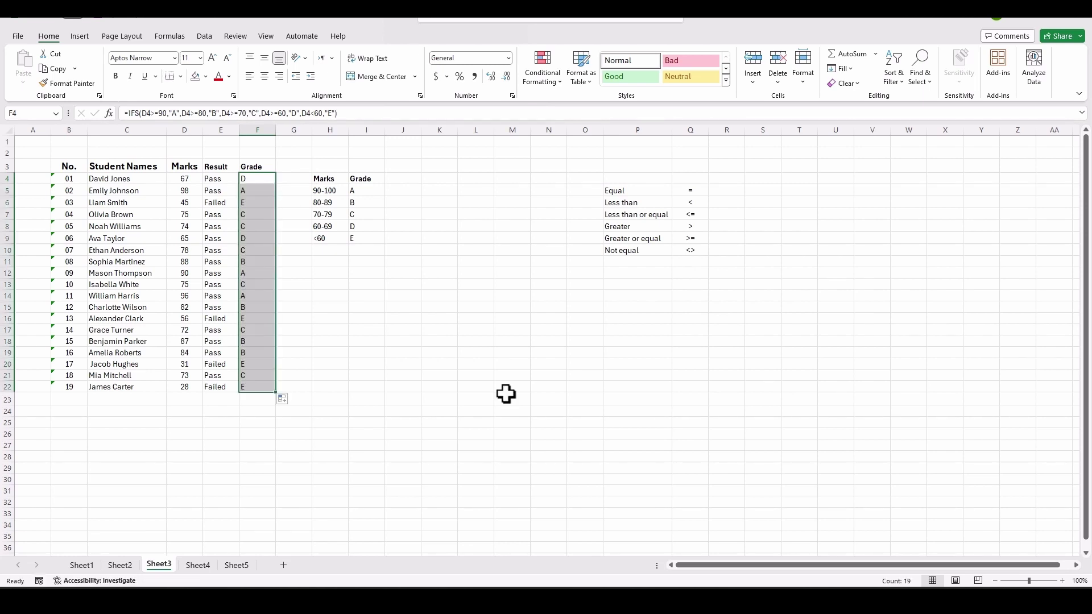
# Center the contents of the Grade column F horizontally.
pyautogui.click(259, 127)
pyautogui.click(261, 79)
pyautogui.click(367, 318)
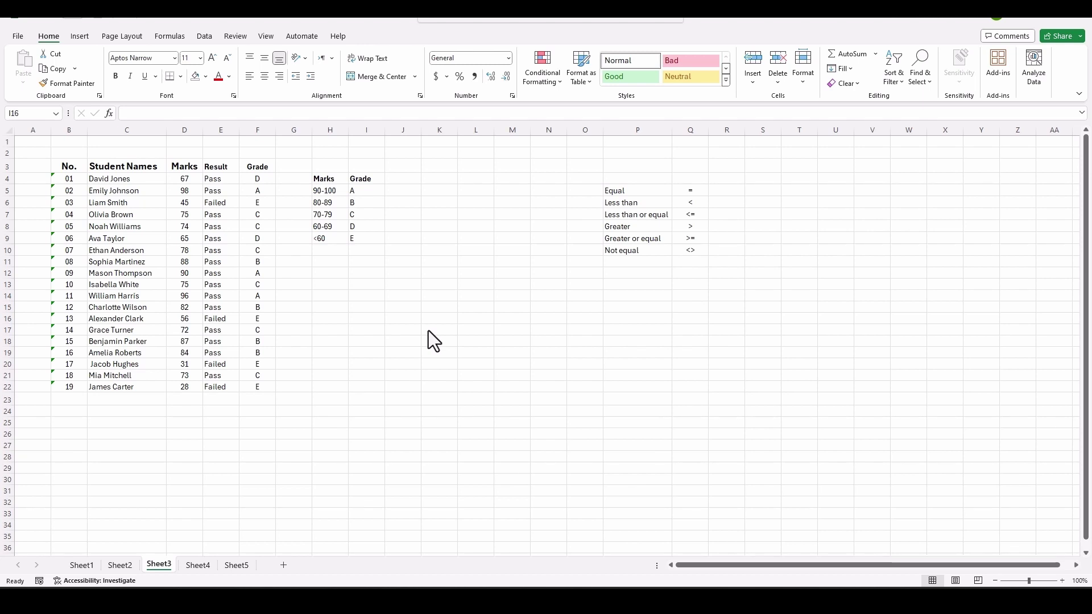
# Open Sheet4 and examine the temperature ranges and their weather categories in I4:J9.
pyautogui.click(201, 565)
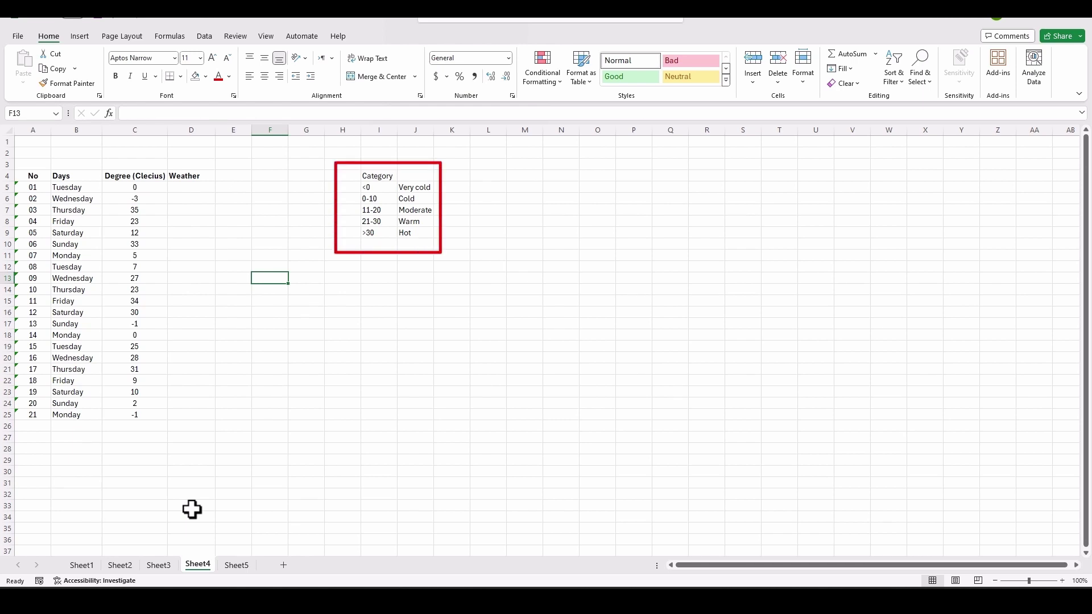
pyautogui.click(373, 187)
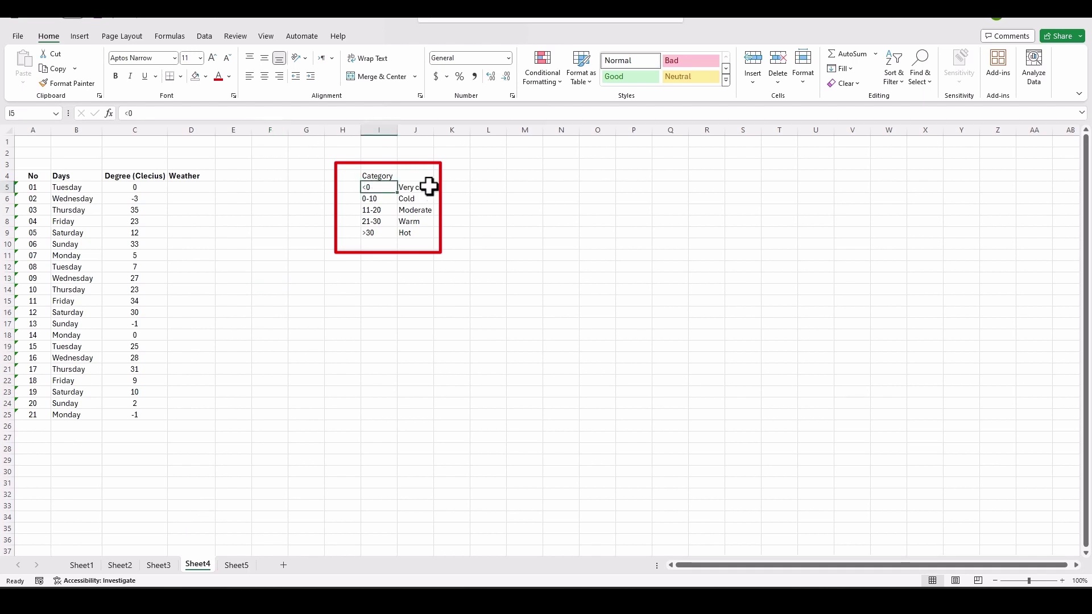
pyautogui.click(418, 188)
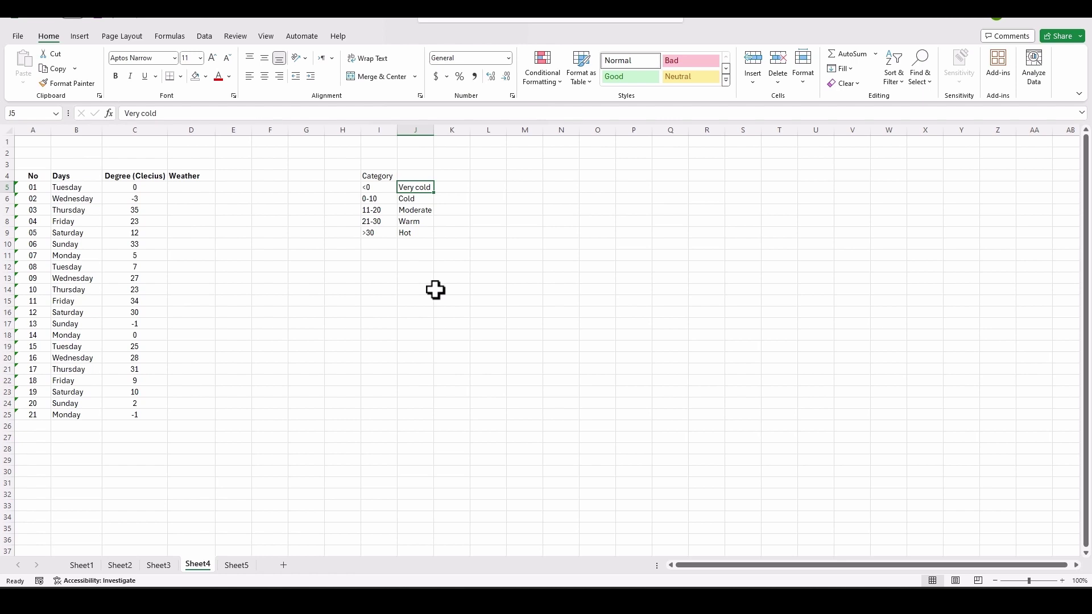
pyautogui.click(409, 235)
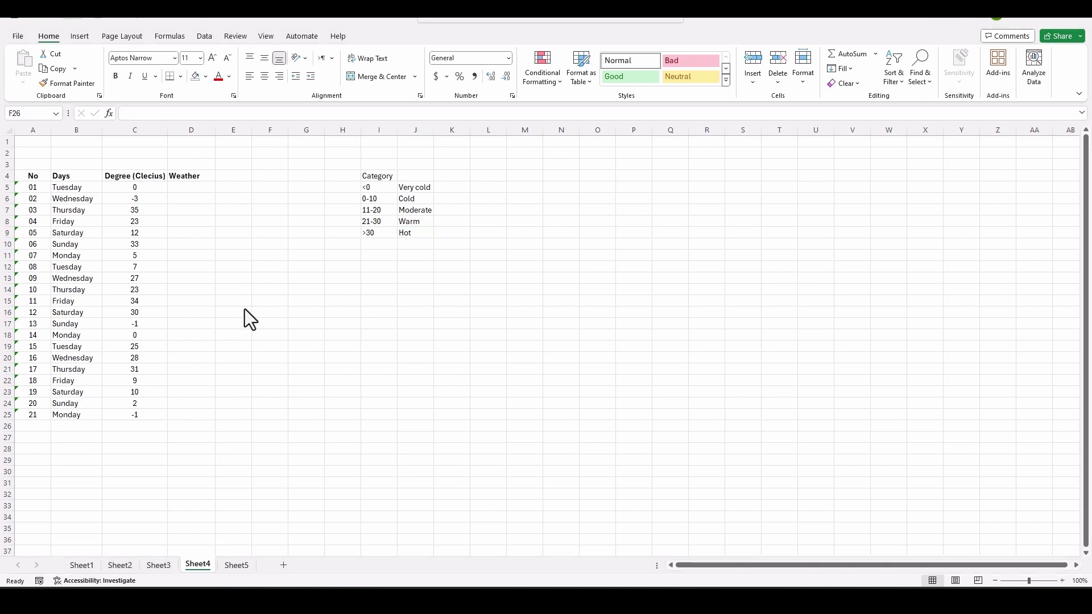
# Start an IFS formula in D5 on Sheet4 that returns "Very cold" when C5<0.
pyautogui.click(196, 187)
pyautogui.write('=')
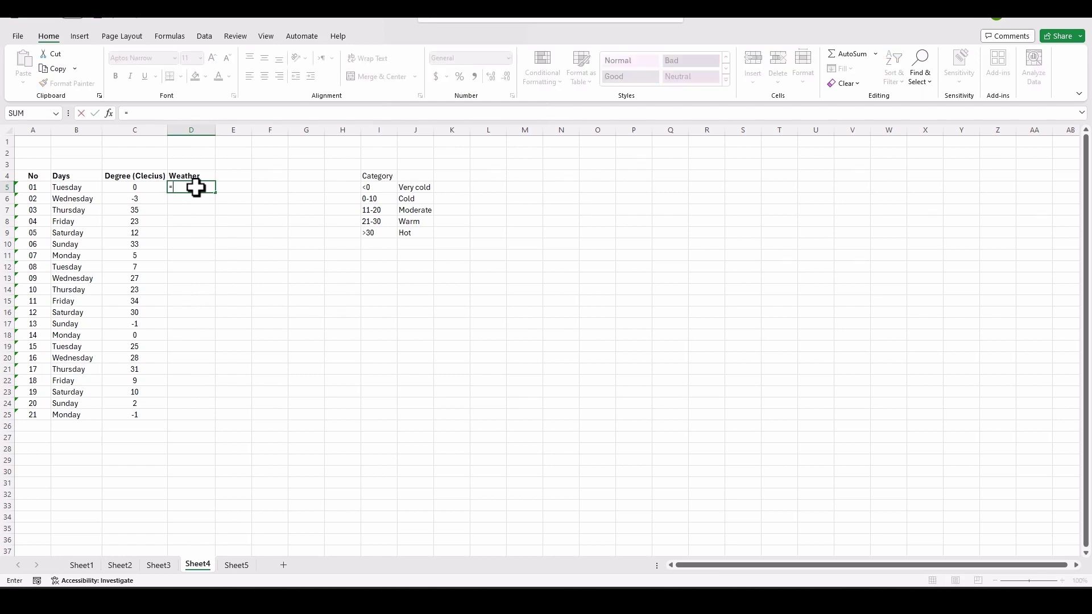
pyautogui.write('ifs(')
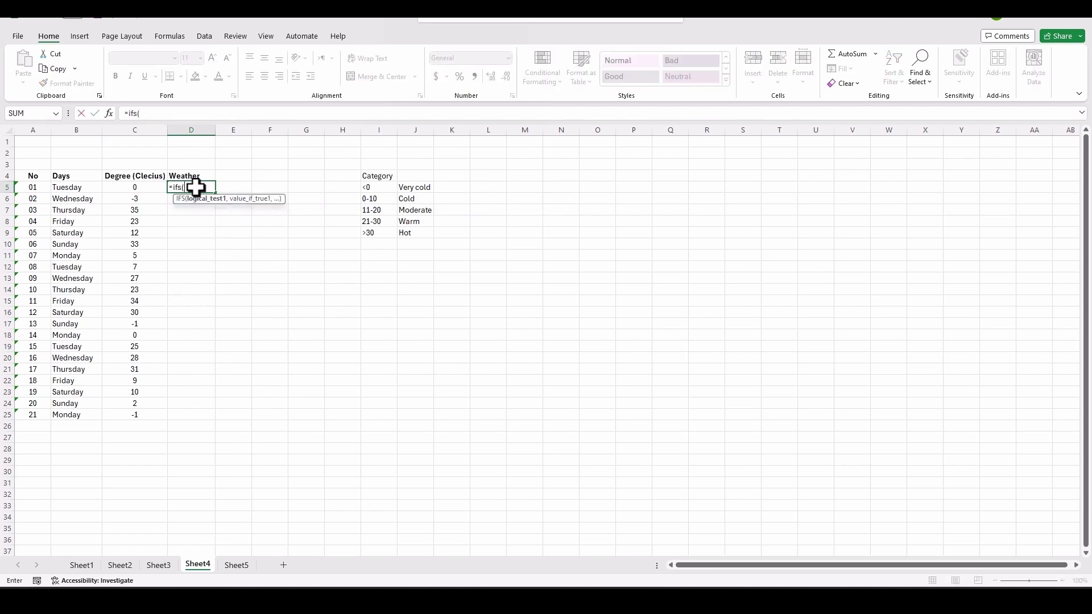
pyautogui.click(134, 187)
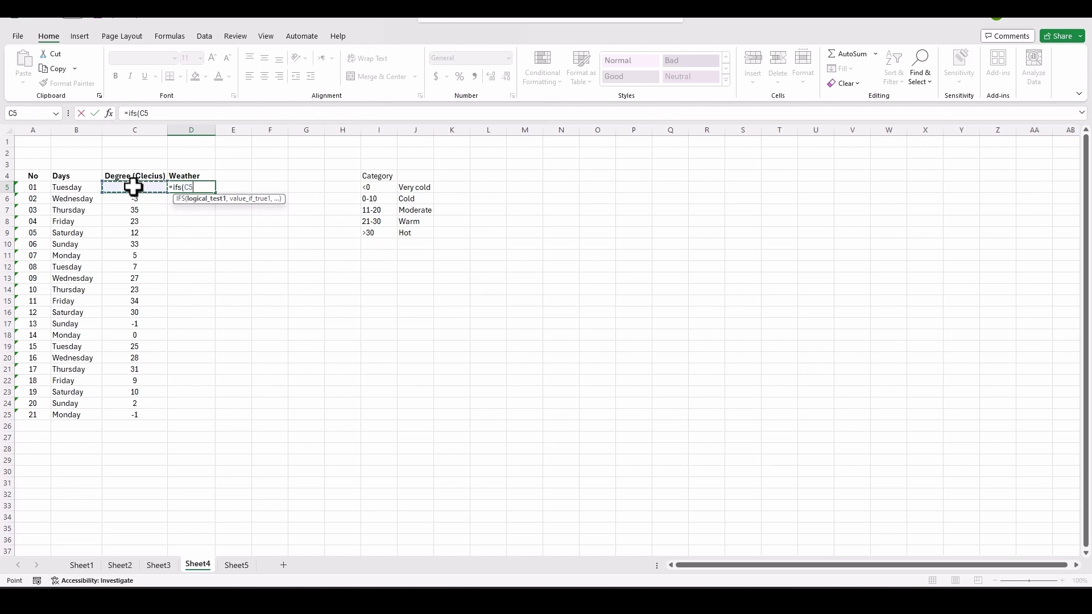
pyautogui.write('<0,')
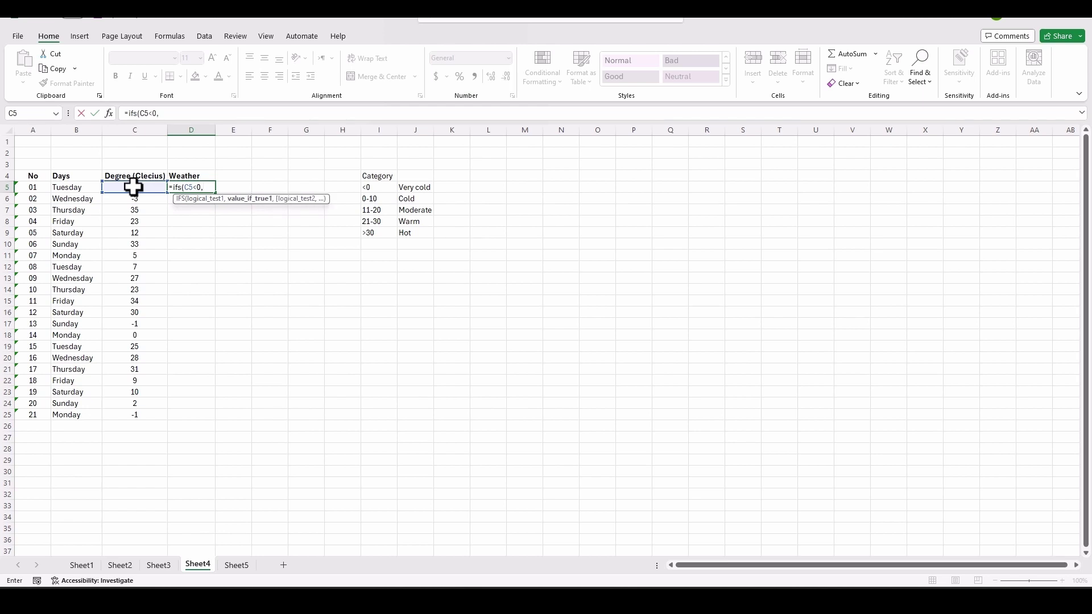
pyautogui.write('"Very cold",')
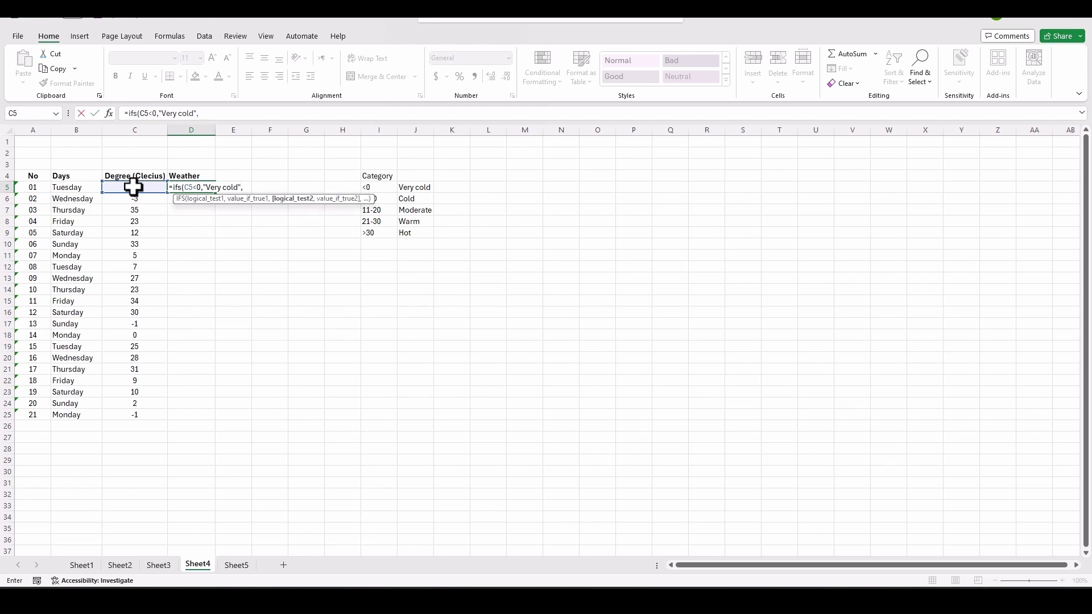
# Extend the IFS formula in D5 with "Cold" when C5<=10 and "Moderate" when C5<=20.
pyautogui.click(133, 187)
pyautogui.write('<')
pyautogui.write('=10')
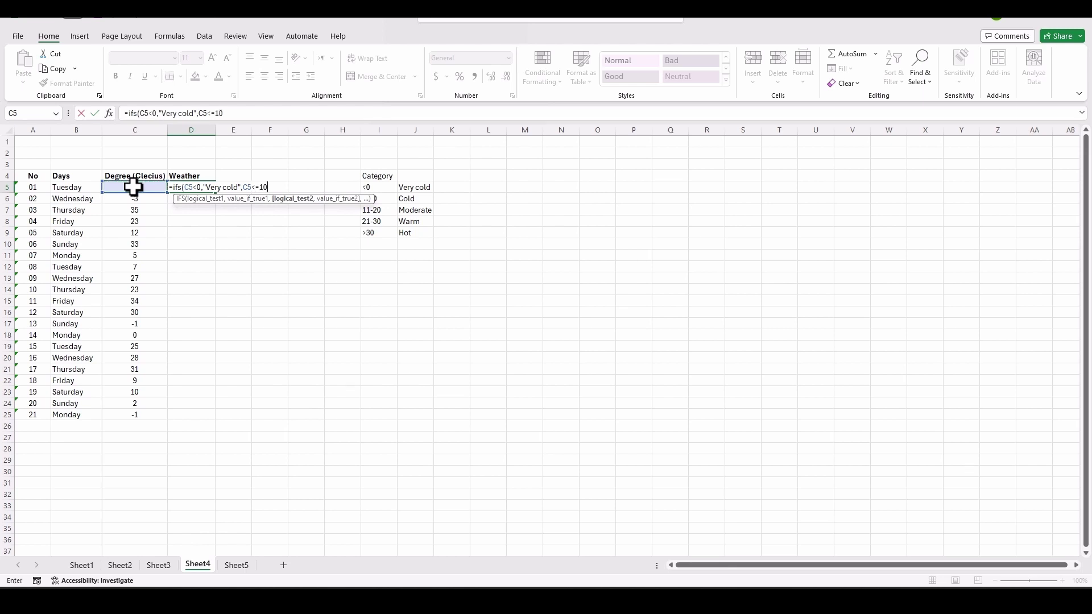
pyautogui.write(',"Cold')
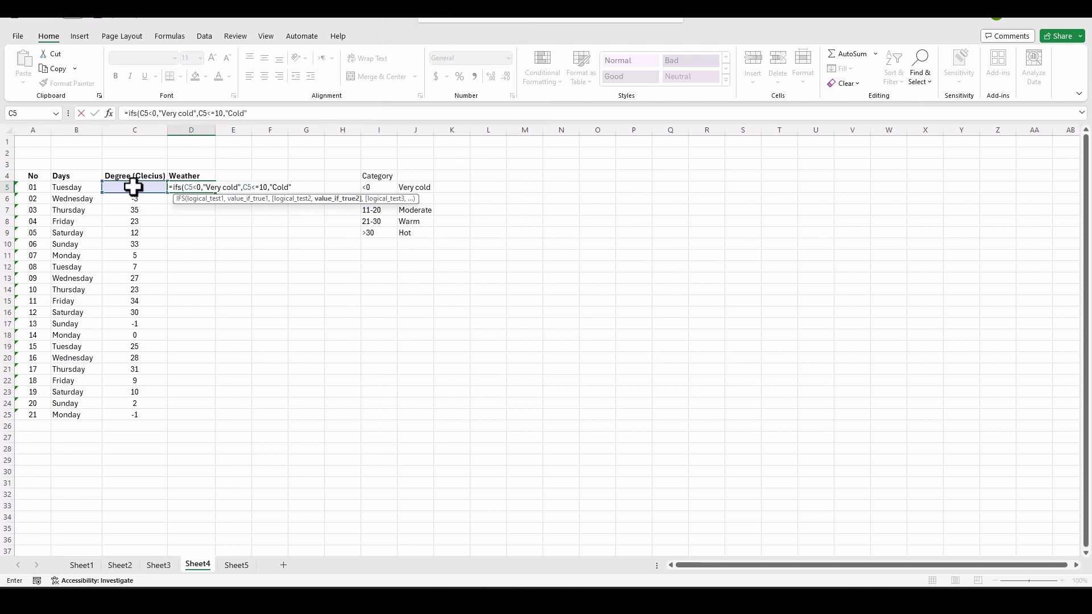
pyautogui.write('",')
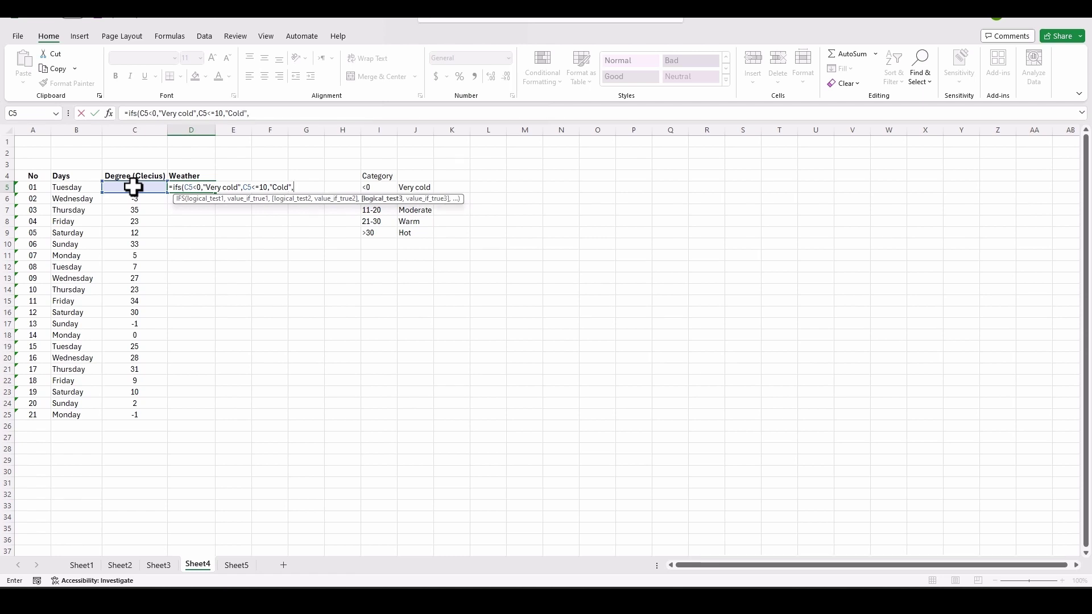
pyautogui.click(133, 187)
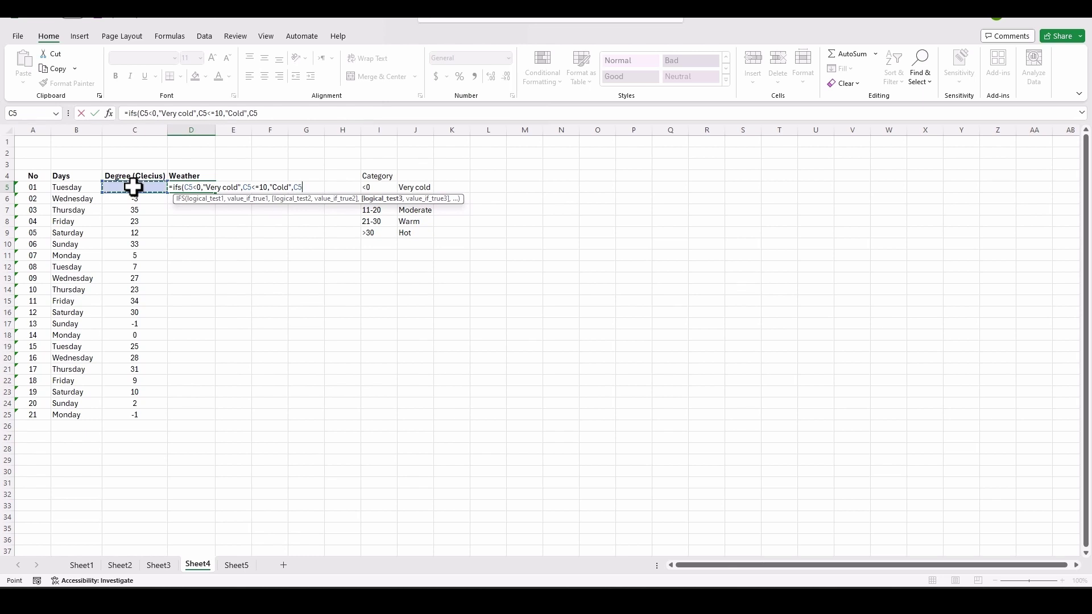
pyautogui.write('<=20,"')
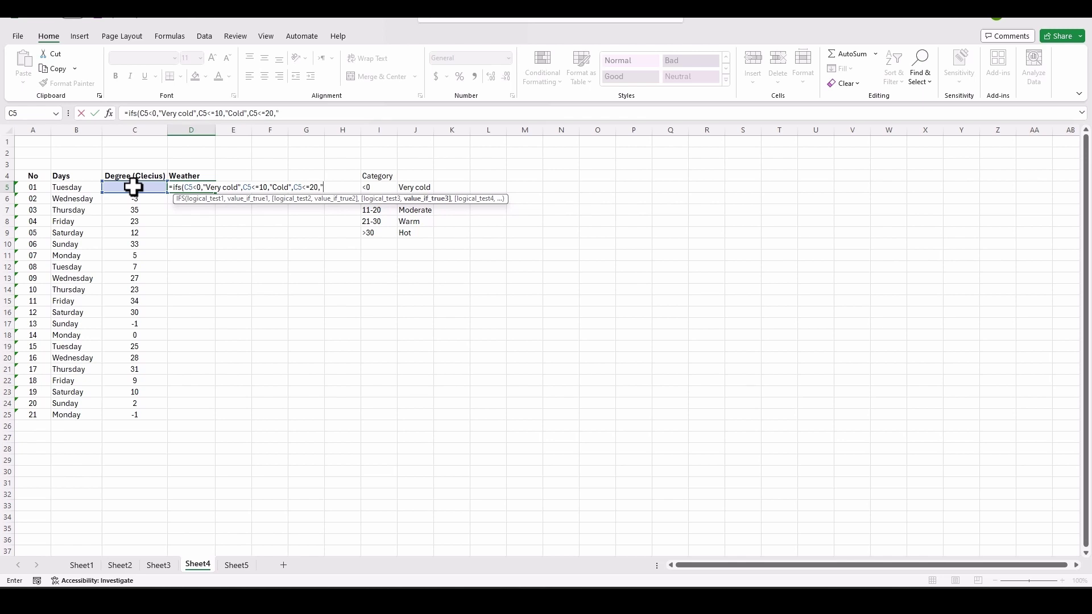
pyautogui.write('Moderate",')
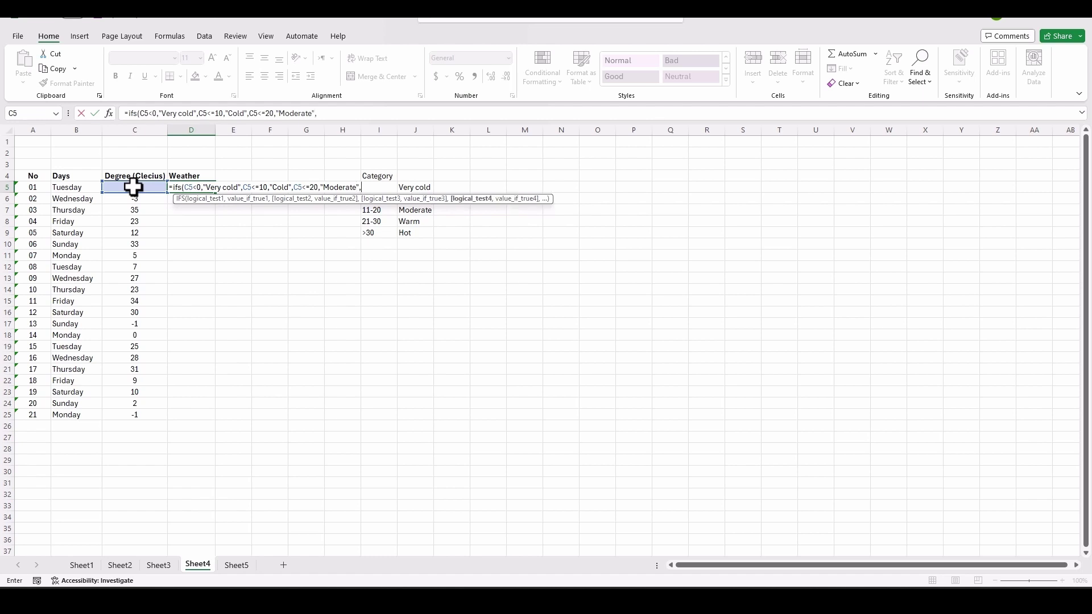
# Complete the IFS formula in D5 with "Warm" when C5<=30 and "Hot" when C5>30, and enter it.
pyautogui.click(133, 187)
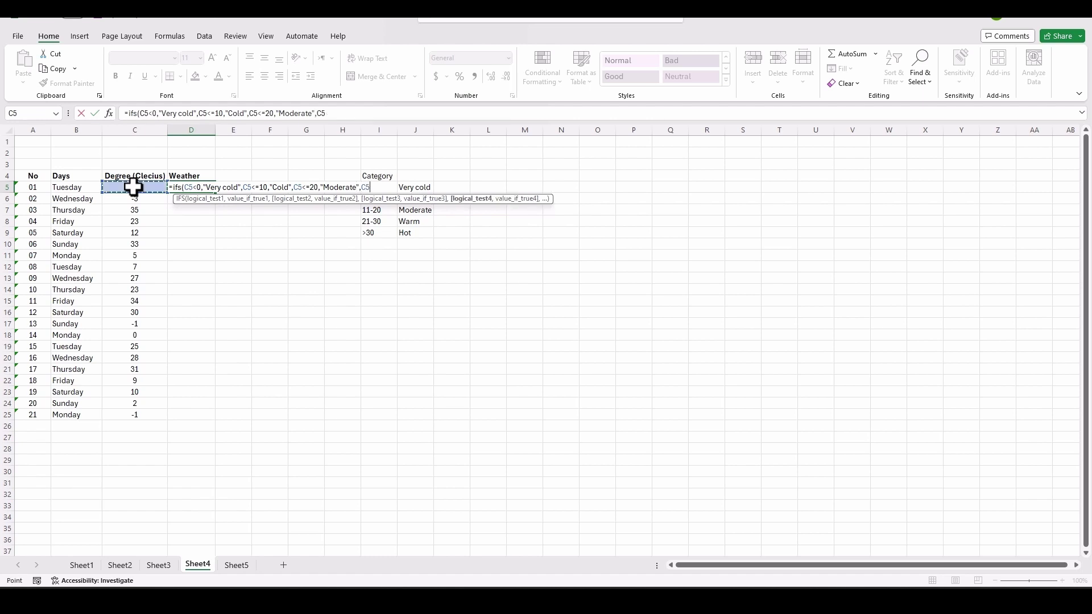
pyautogui.write('<=30,')
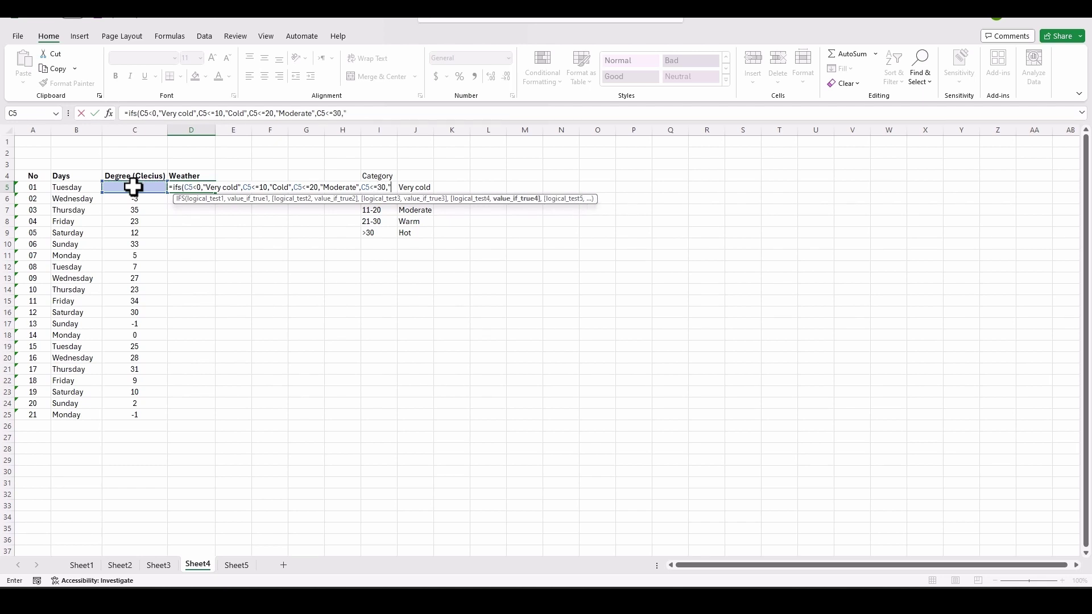
pyautogui.write('"Warm",')
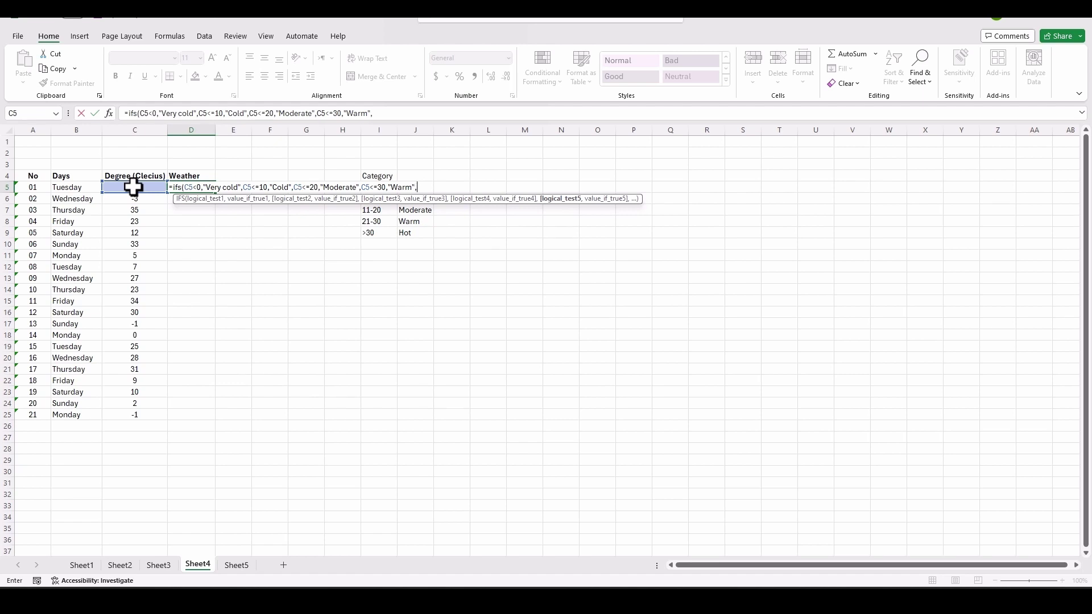
pyautogui.click(133, 187)
pyautogui.write('>30,')
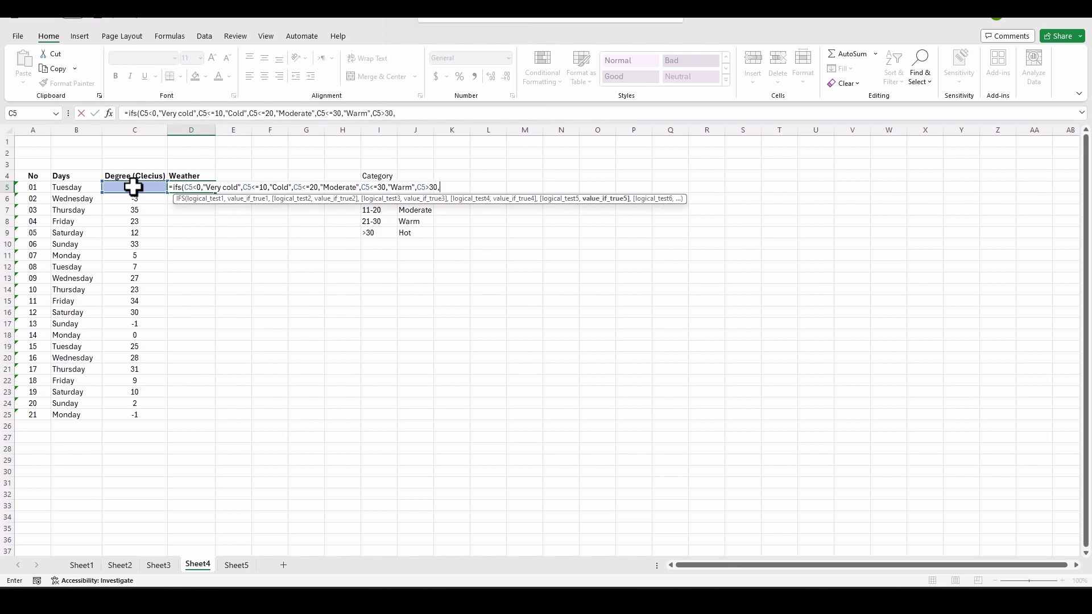
pyautogui.write('"Hot")')
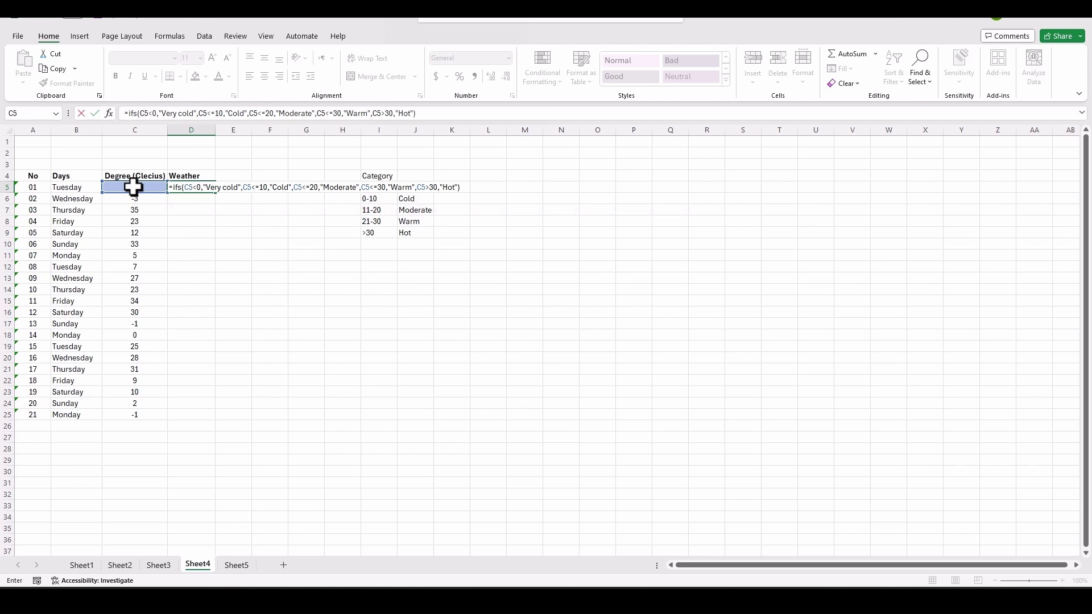
pyautogui.press('Return')
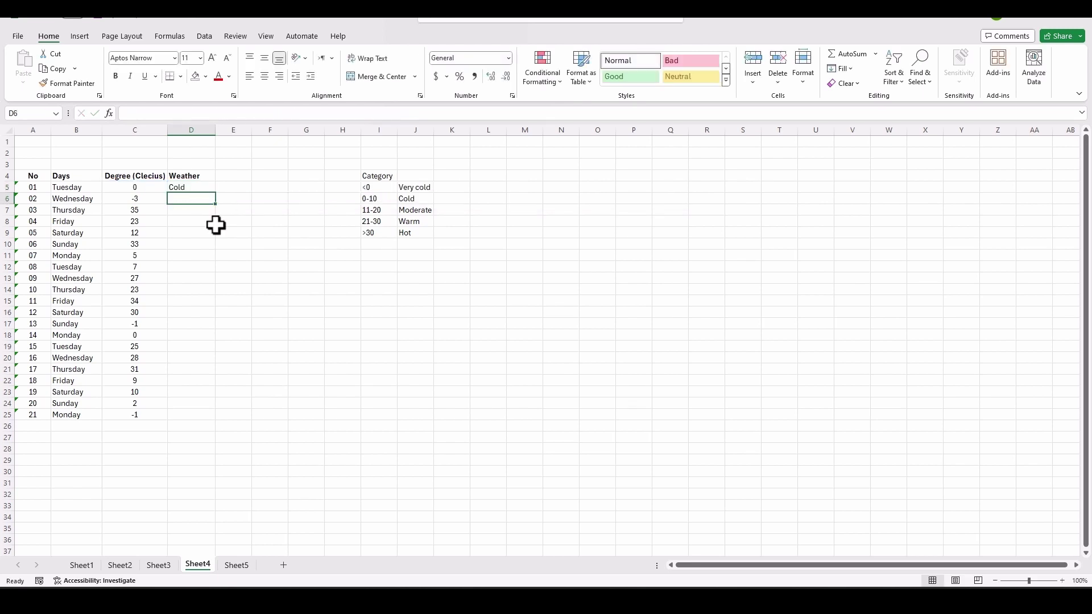
# Fill the IFS weather formula from D5 down the Weather column to D25.
pyautogui.click(200, 187)
pyautogui.moveTo(215, 193); pyautogui.dragTo(212, 421)
pyautogui.hotkey('ctrl', 'z')
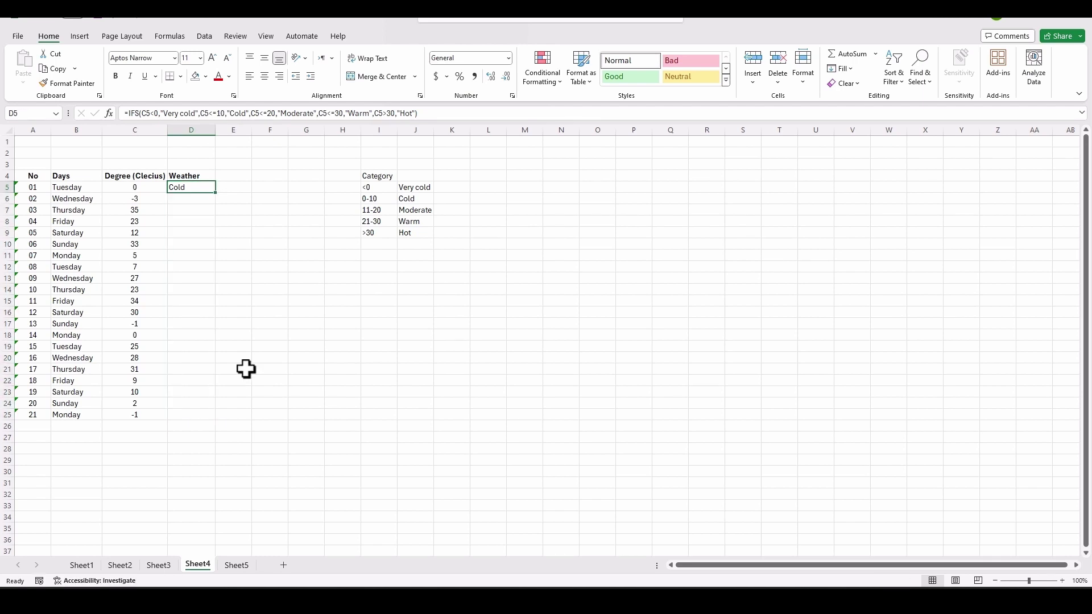
pyautogui.doubleClick(216, 194)
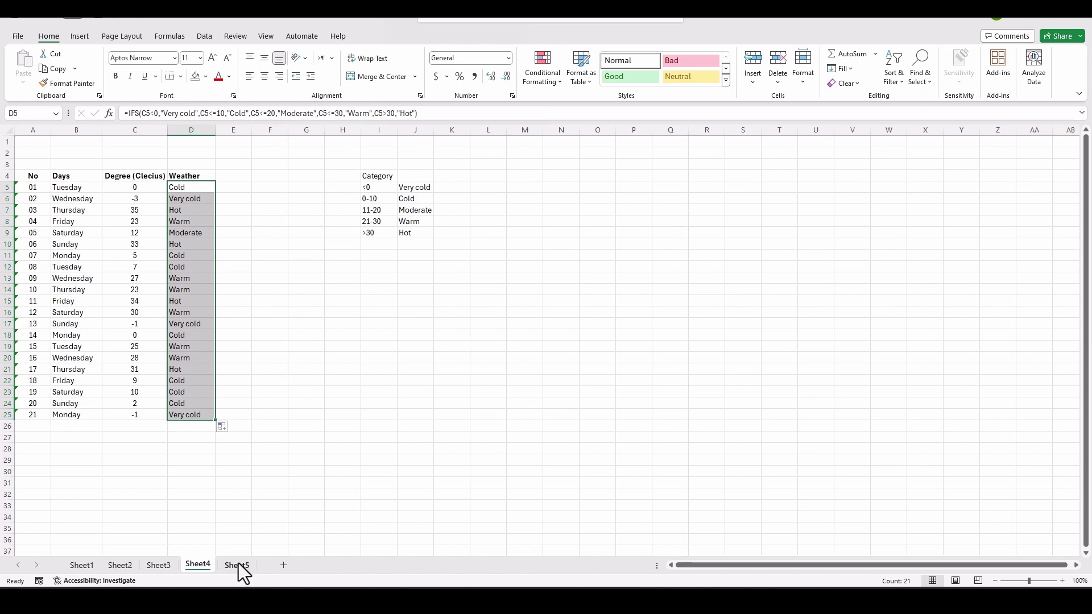
# Open Sheet5 and examine the students' marks for both courses and the Result and Grade formulas in F3 and G3.
pyautogui.click(237, 569)
pyautogui.click(235, 567)
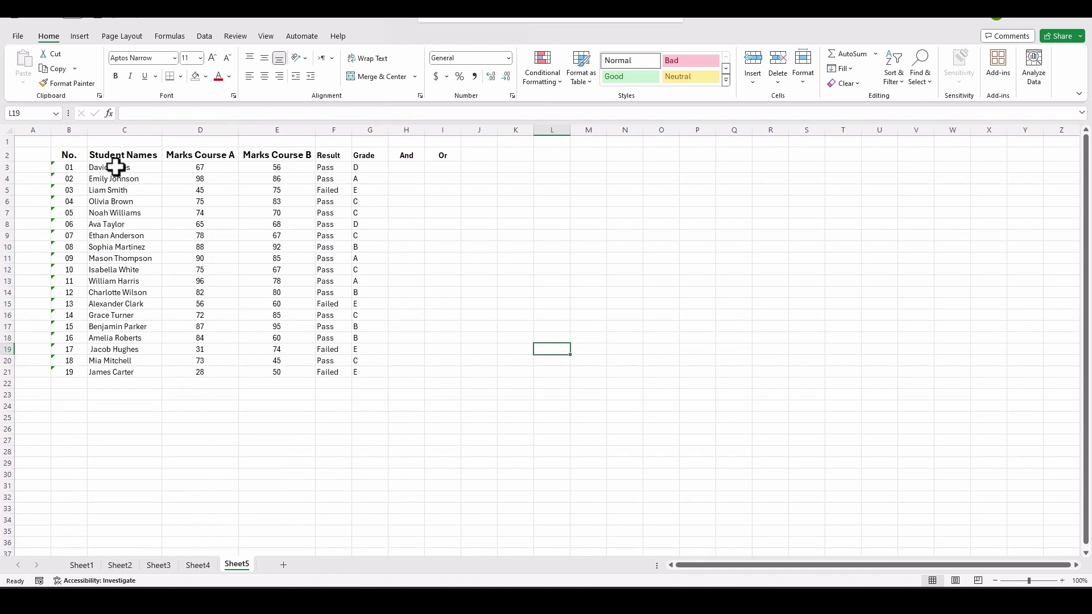
pyautogui.moveTo(117, 166); pyautogui.dragTo(139, 372)
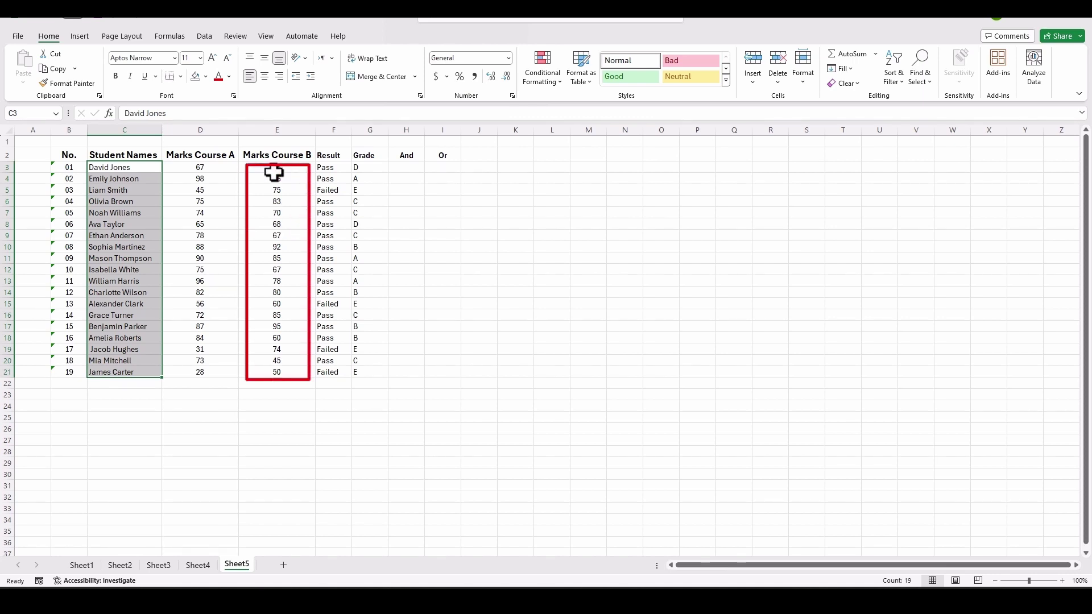
pyautogui.moveTo(277, 168); pyautogui.dragTo(277, 372)
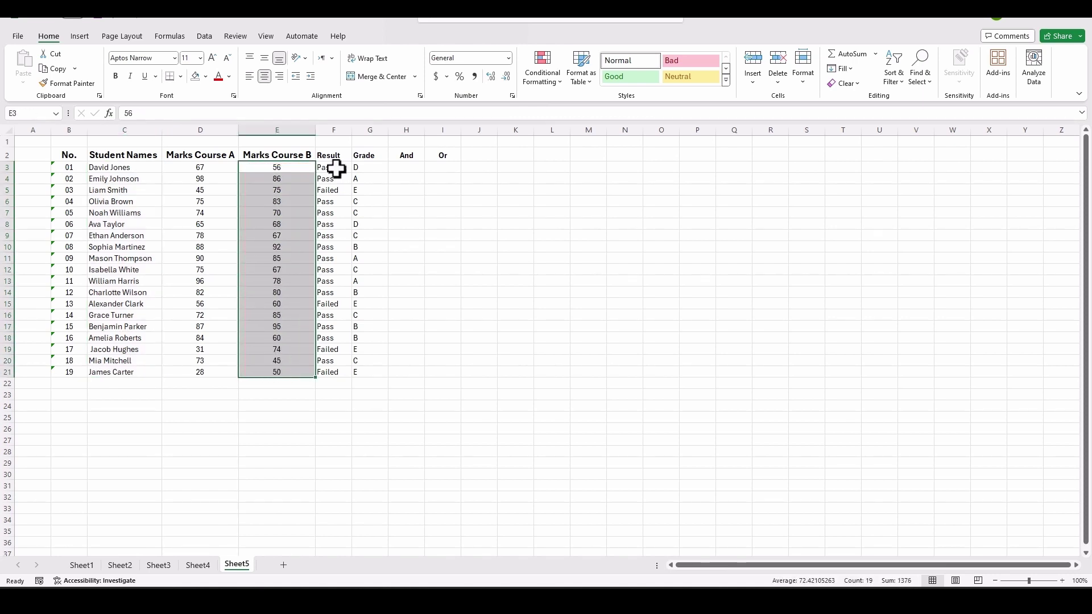
pyautogui.doubleClick(336, 168)
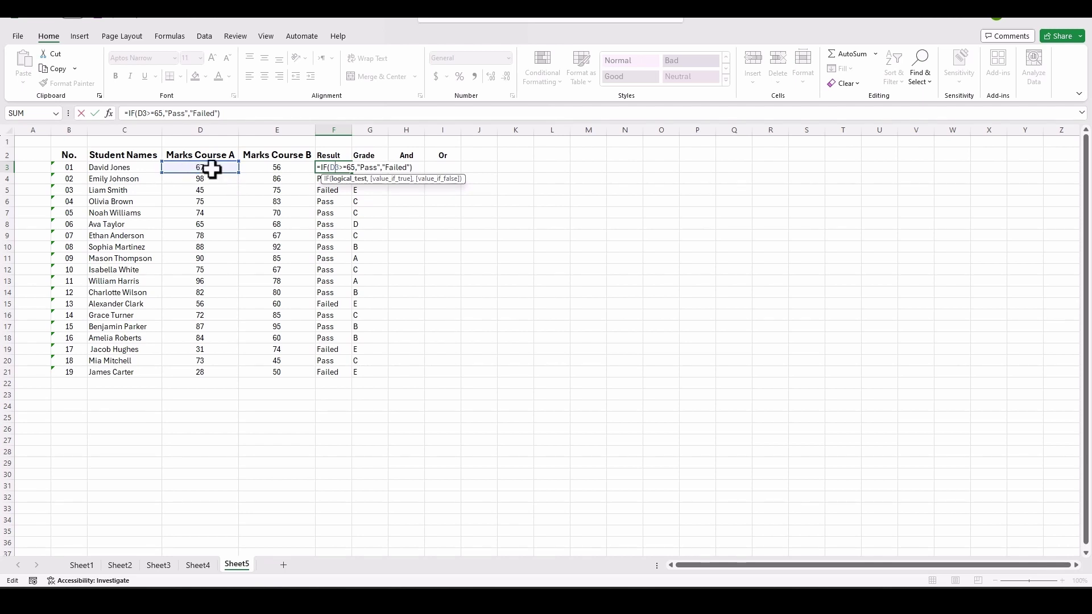
pyautogui.press('Escape')
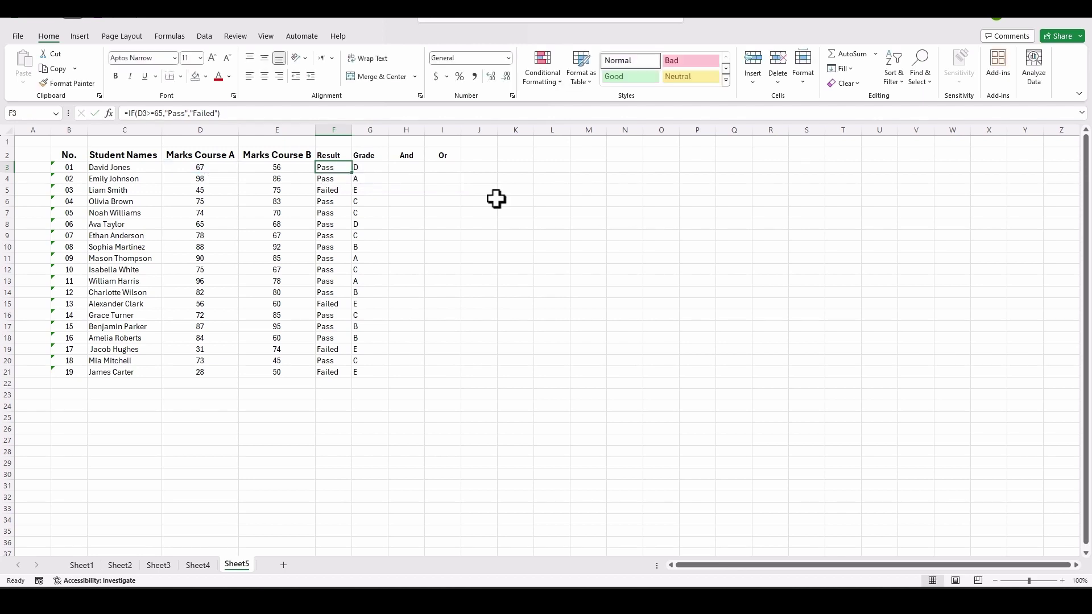
pyautogui.click(367, 169)
pyautogui.doubleClick(367, 169)
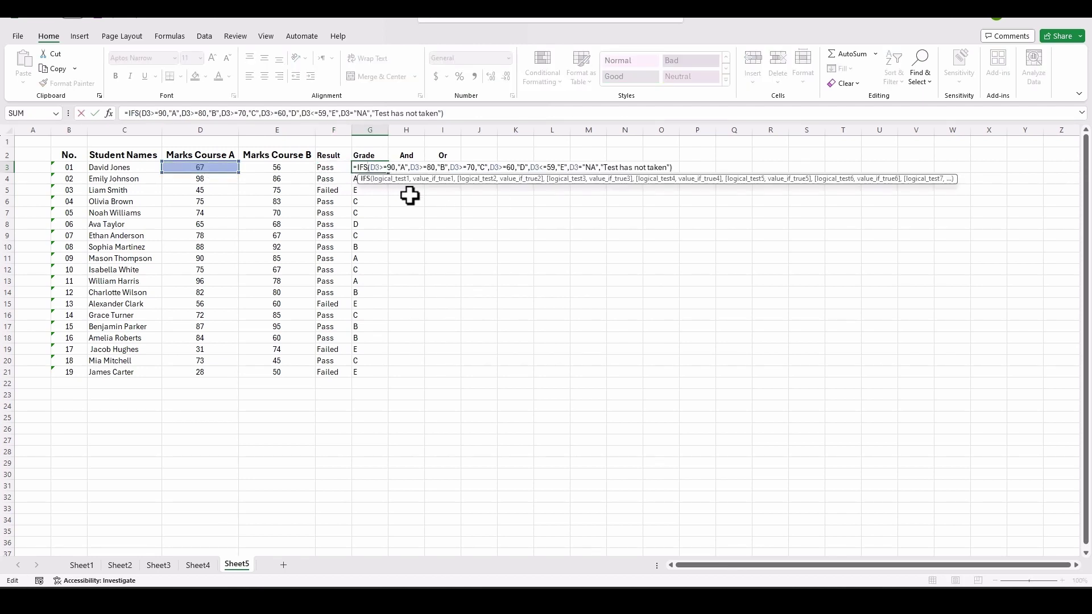
pyautogui.press('Escape')
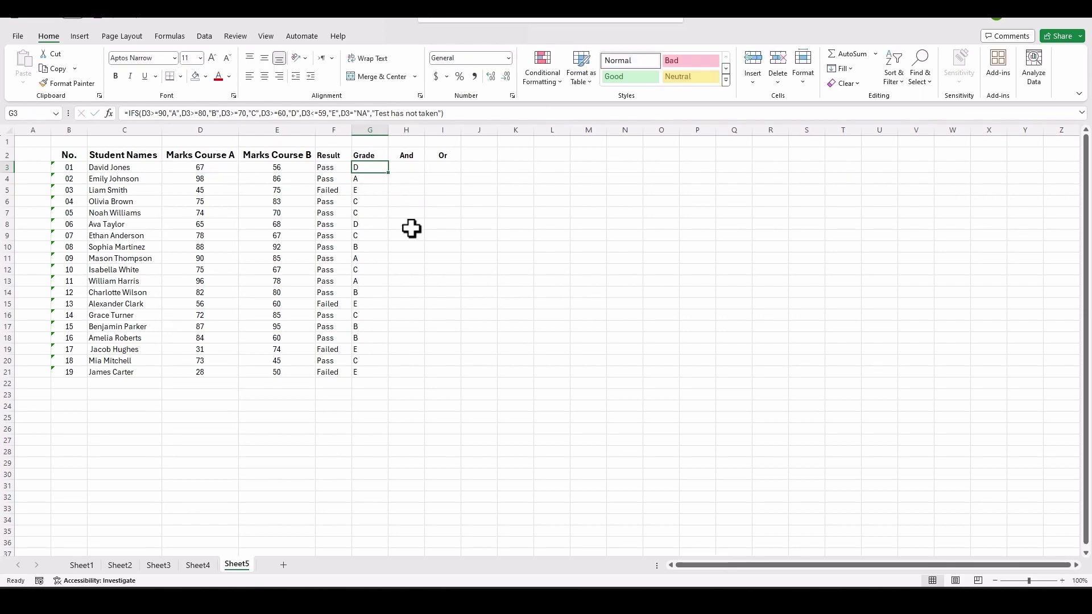
# Enter =AND(D3>60,E3>65) in H3 and fill it down the And column to H21.
pyautogui.click(402, 166)
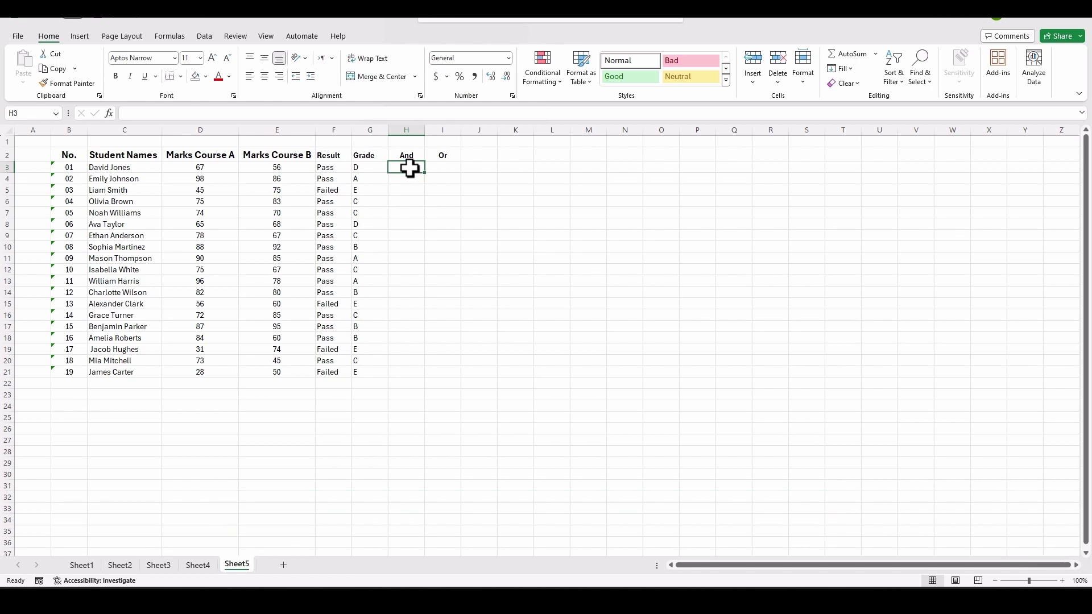
pyautogui.write('=and')
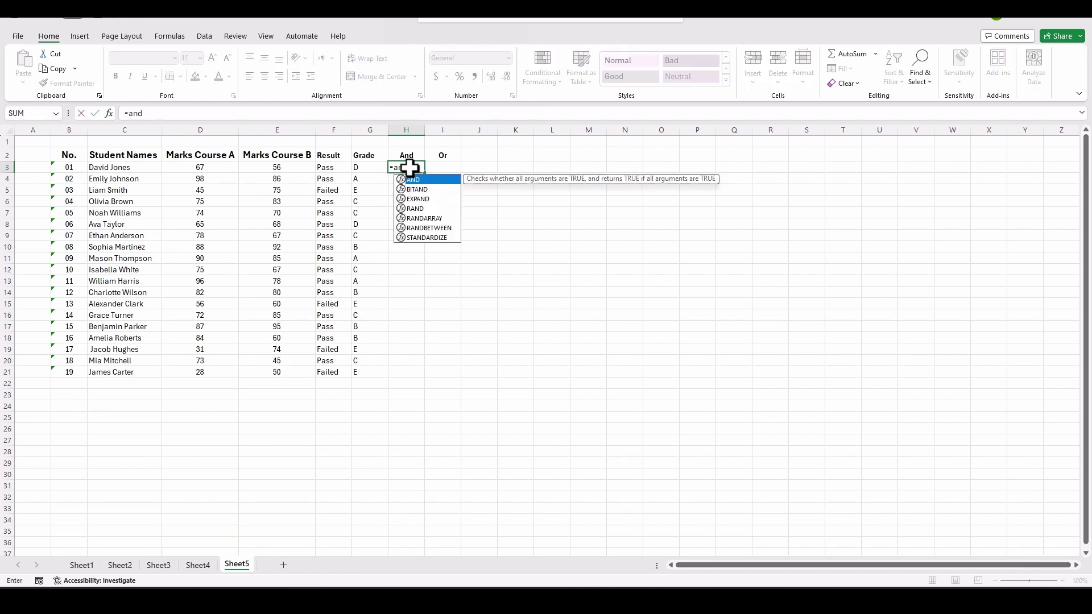
pyautogui.write('(')
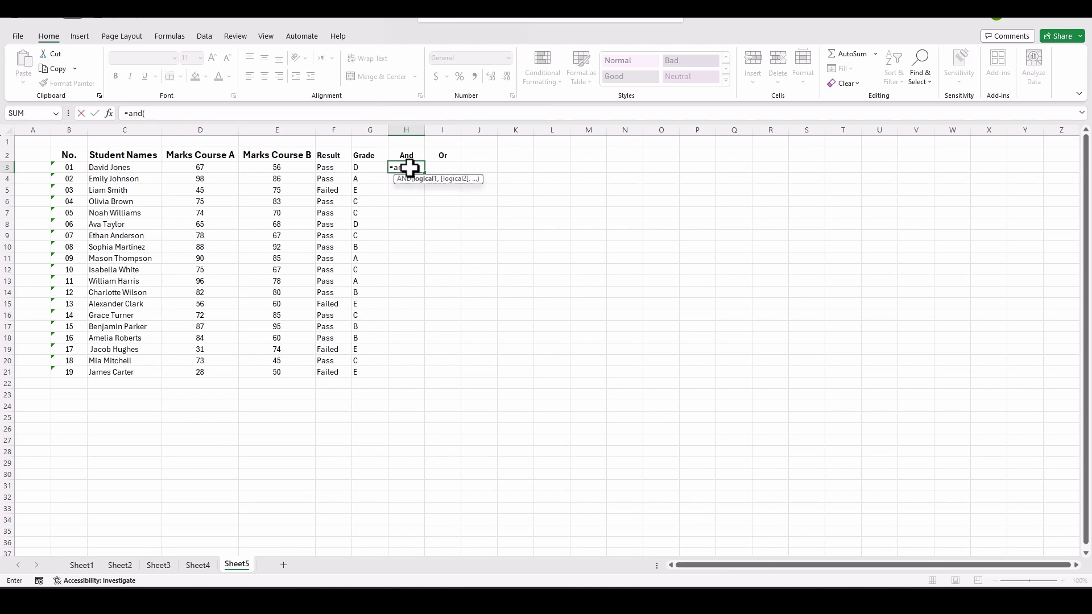
pyautogui.click(211, 167)
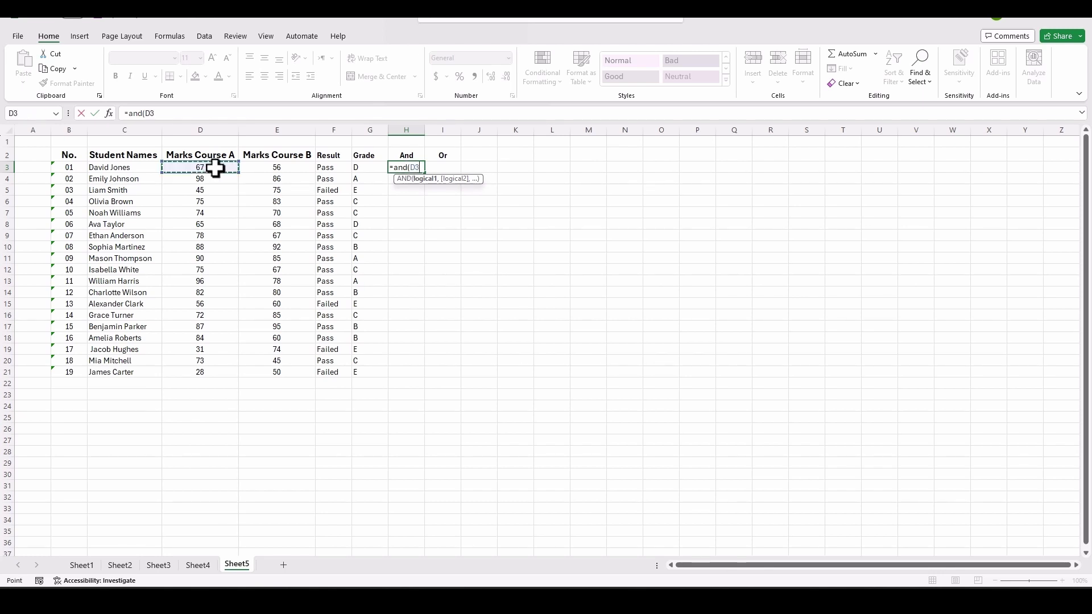
pyautogui.write('>60,')
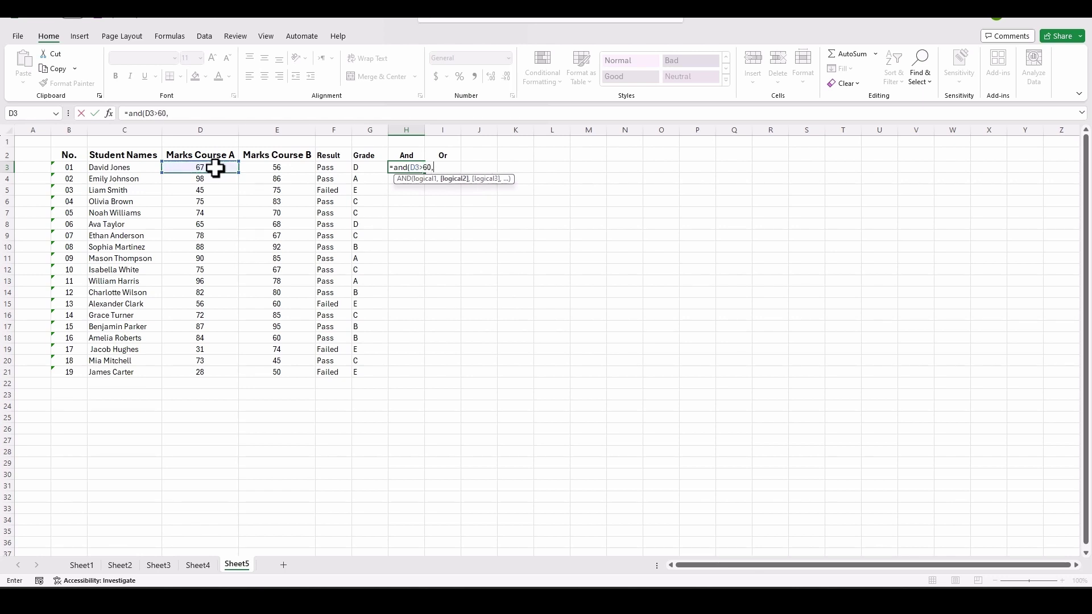
pyautogui.click(278, 168)
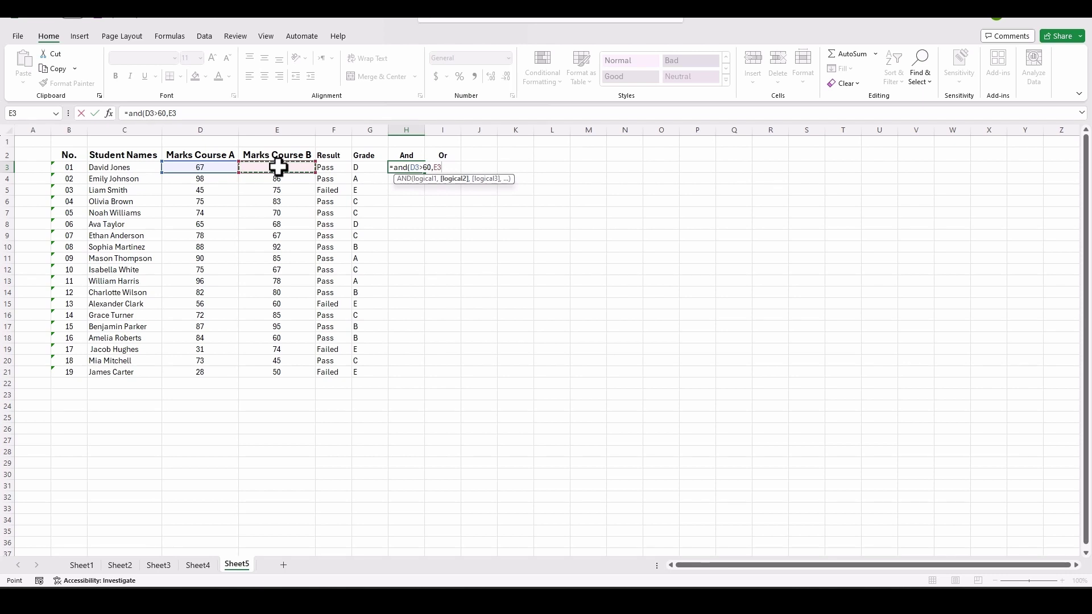
pyautogui.write('>65)')
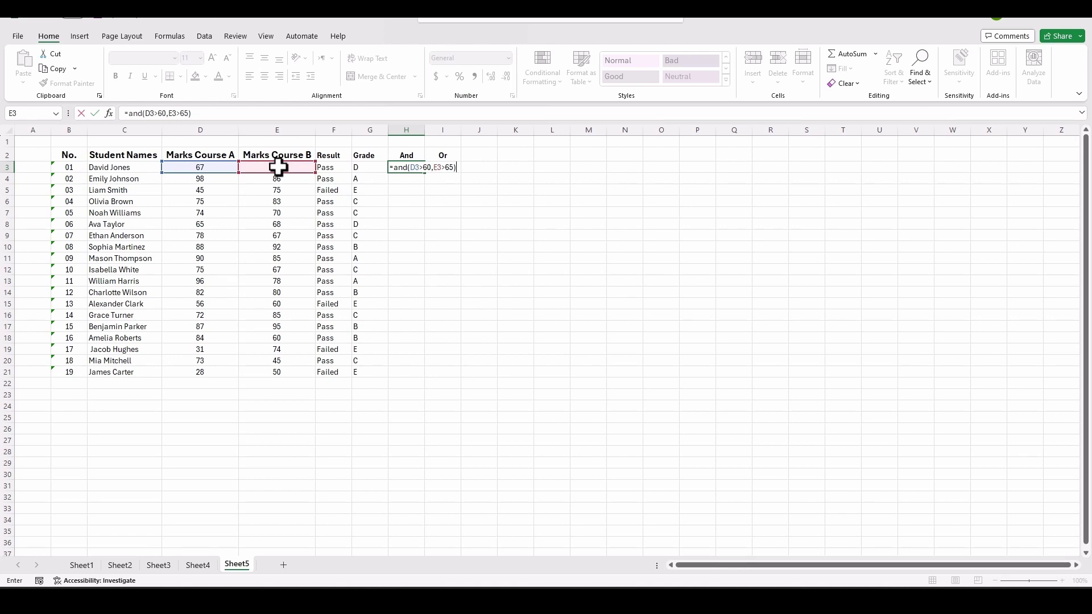
pyautogui.hotkey('ctrl', 'Return')
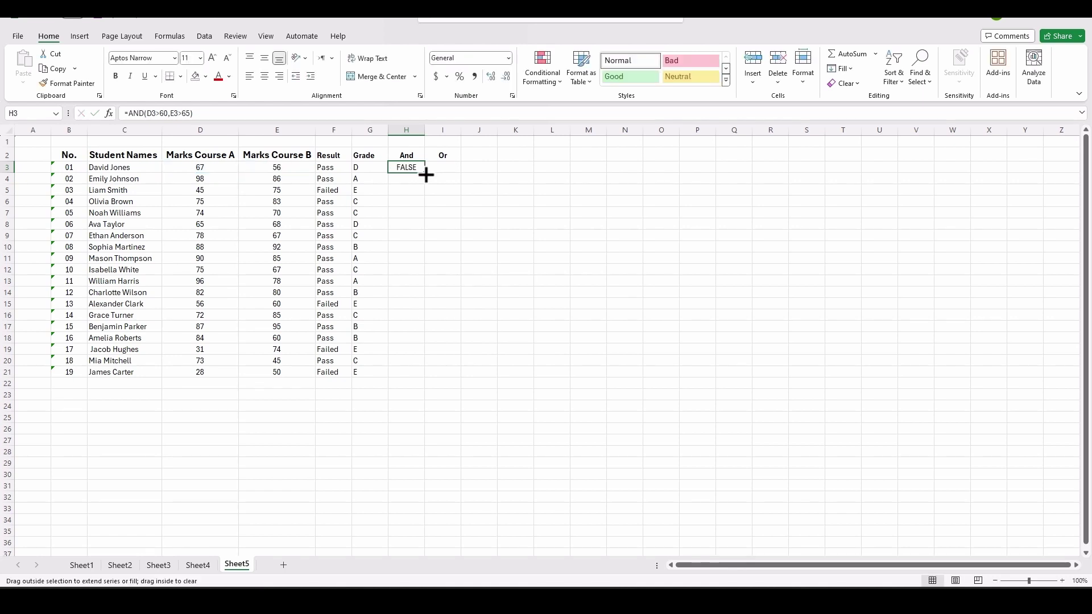
pyautogui.doubleClick(425, 173)
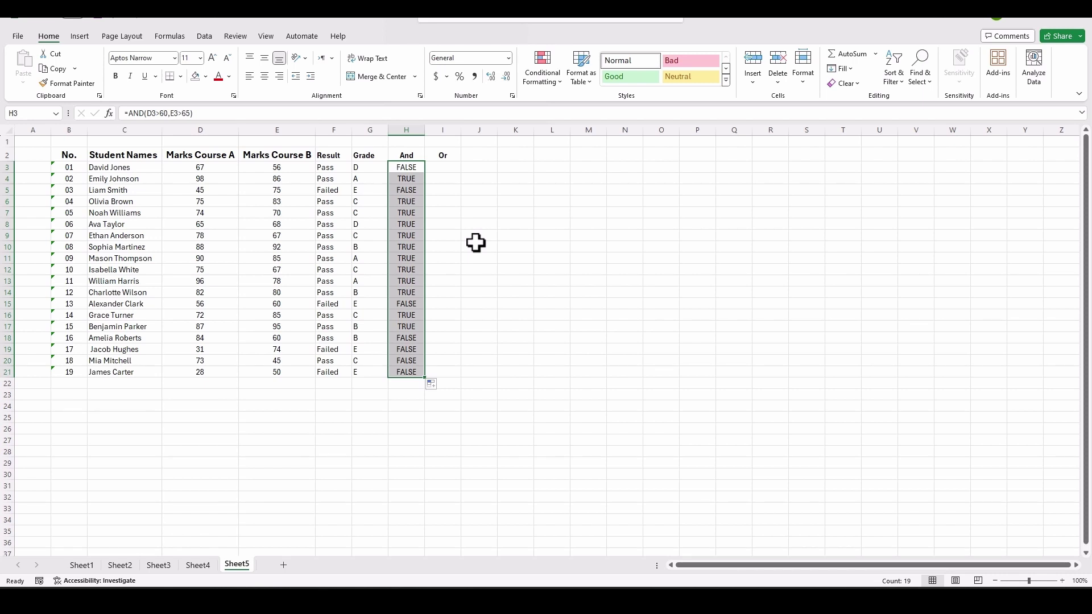
# Change the formula in H3 to =IF(AND(D3>60,E3>65),"Pass","Failed") and fill it down the And column to H21.
pyautogui.click(443, 167)
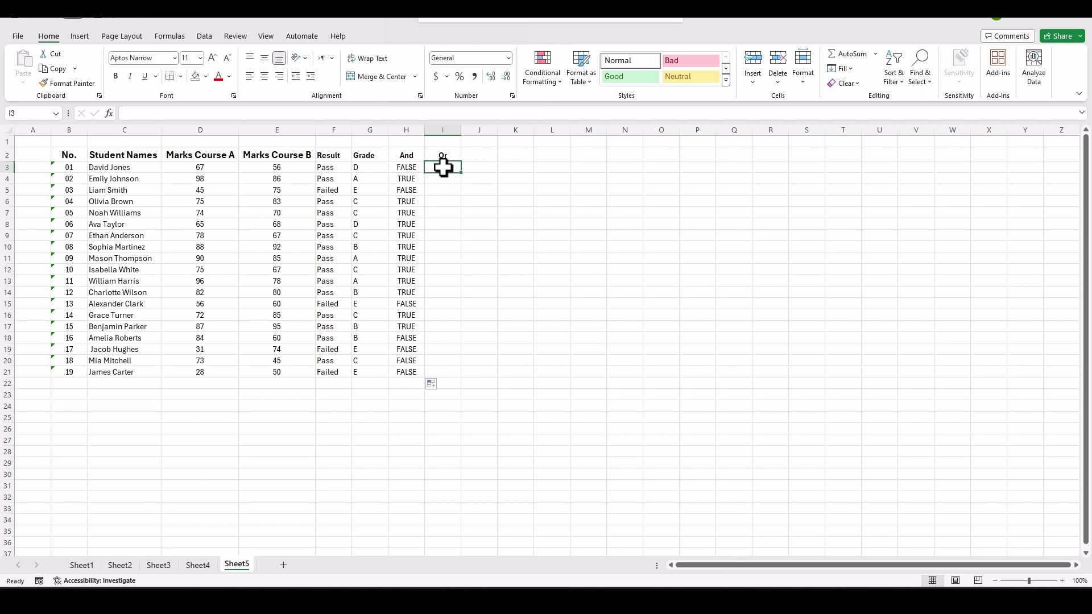
pyautogui.doubleClick(405, 167)
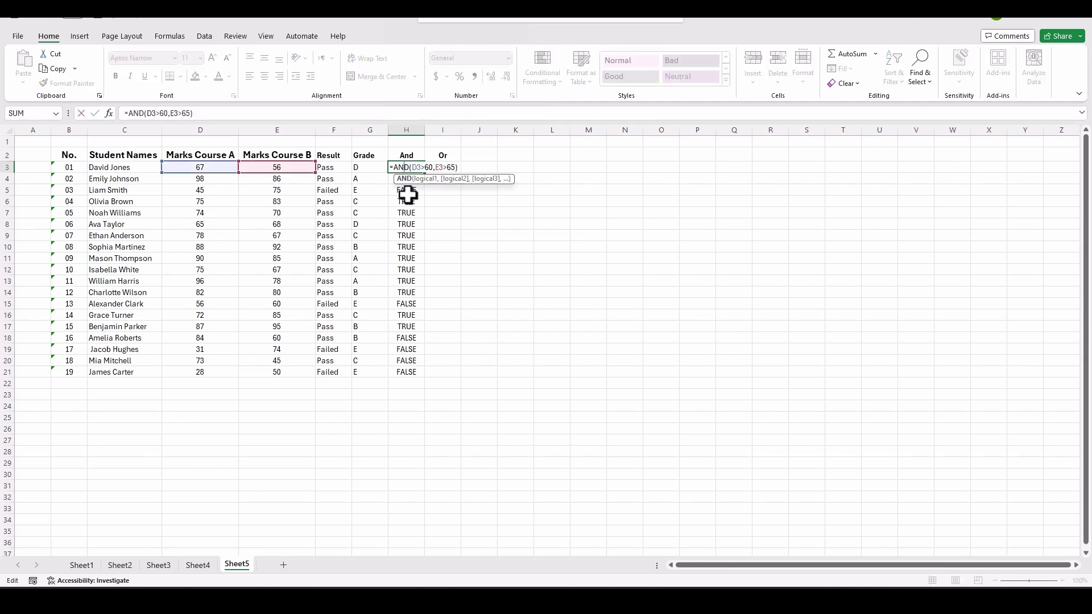
pyautogui.click(393, 167)
pyautogui.write('if')
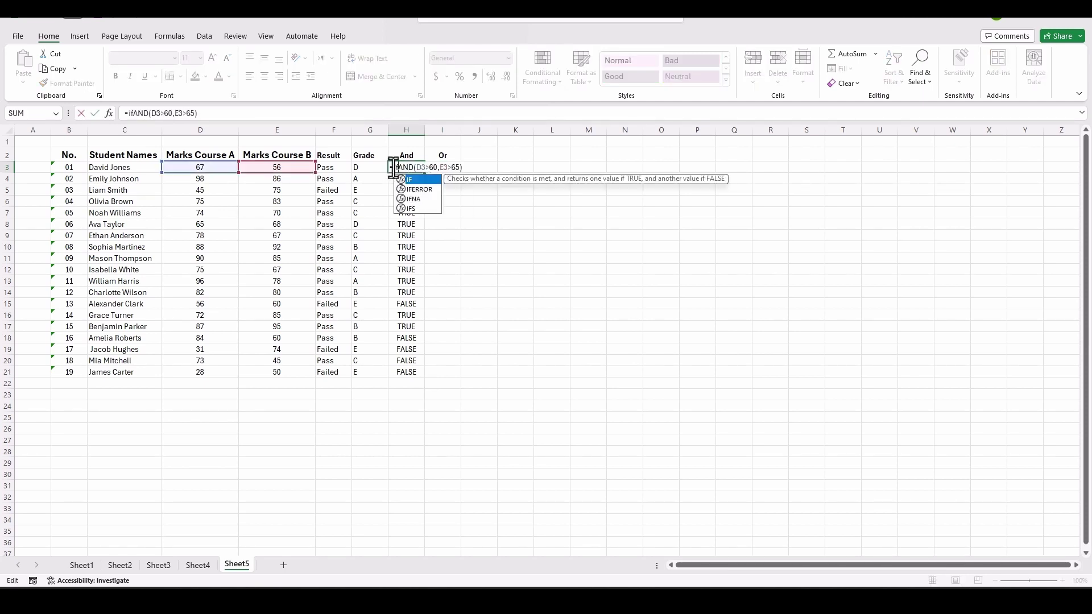
pyautogui.write('(AND(D3>60')
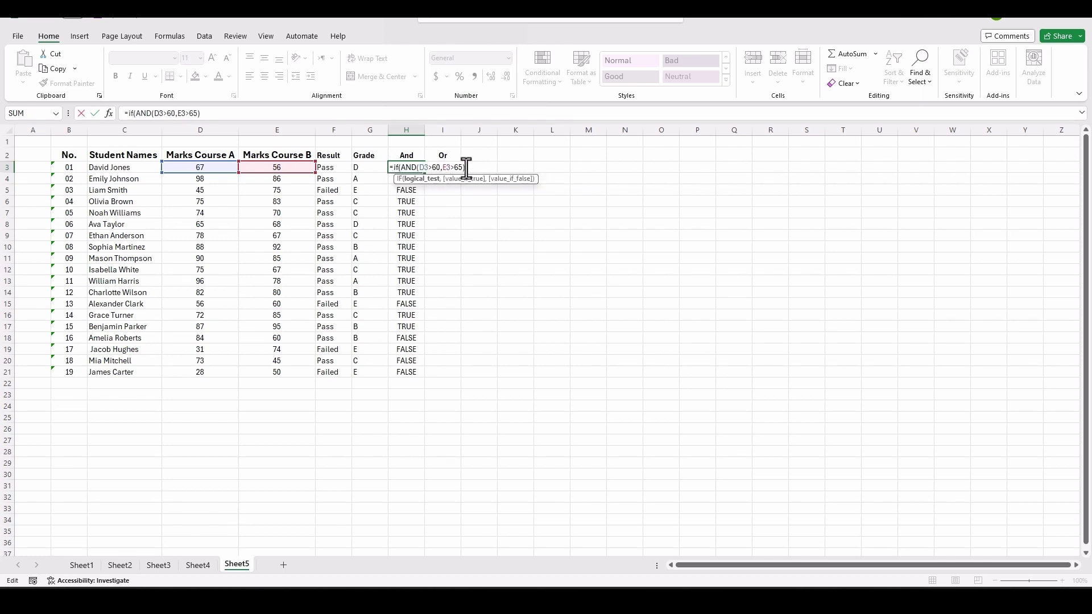
pyautogui.write(',E3>65),"Pass",')
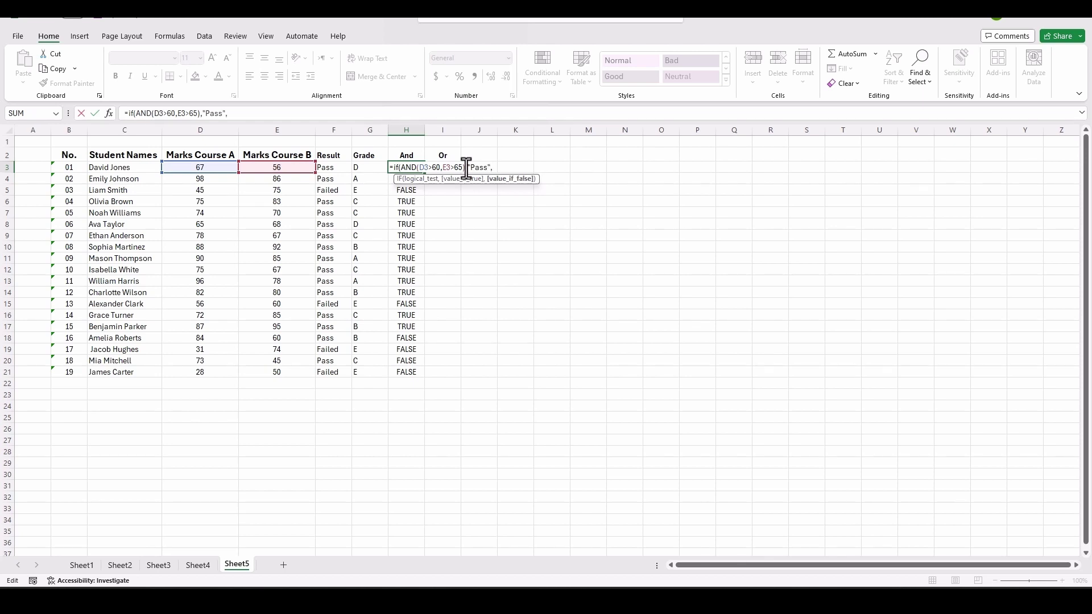
pyautogui.write('"Failed")')
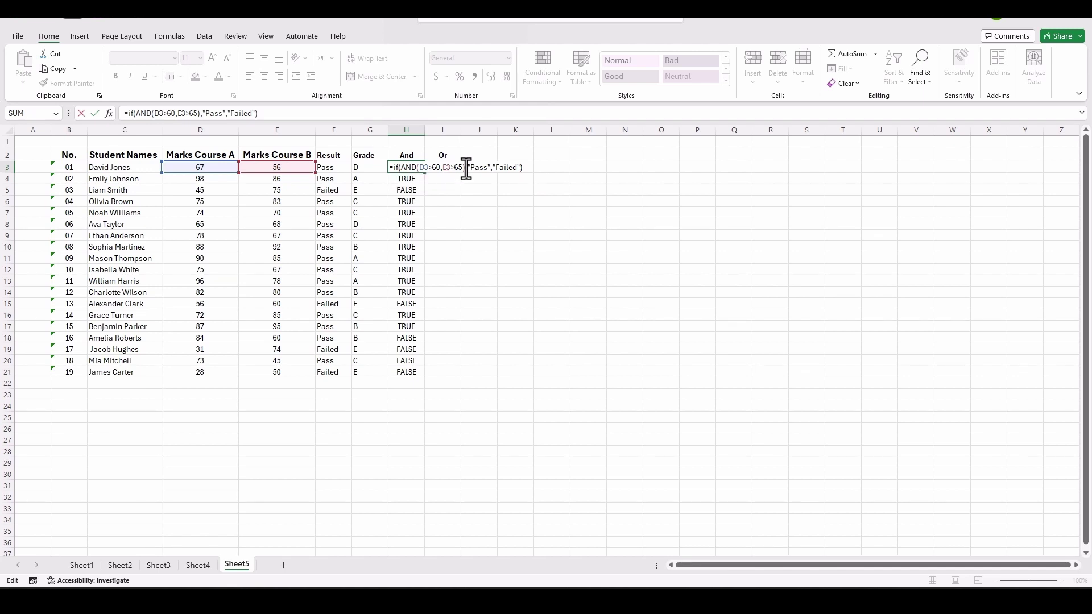
pyautogui.hotkey('ctrl', 'Return')
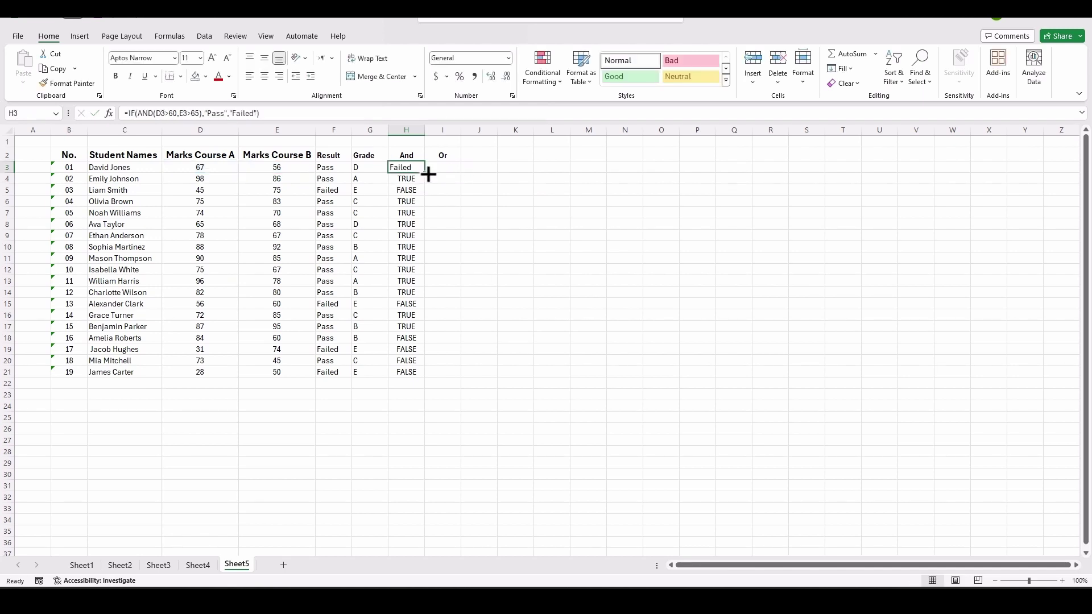
pyautogui.doubleClick(427, 174)
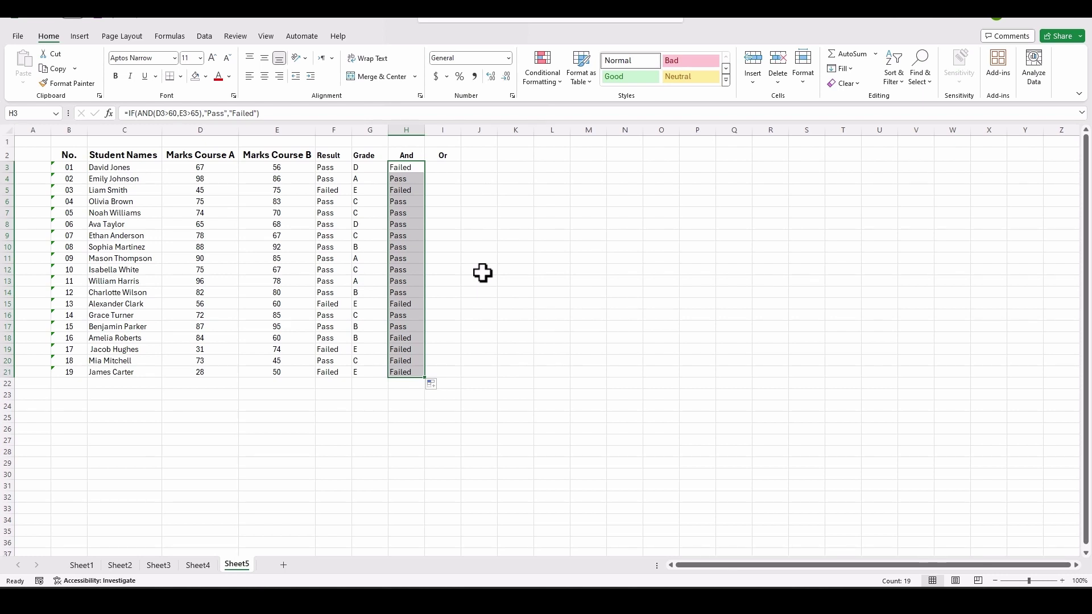
# Enter =OR(D3>60,E3>65) in I3 and fill it down the Or column to I21.
pyautogui.click(450, 166)
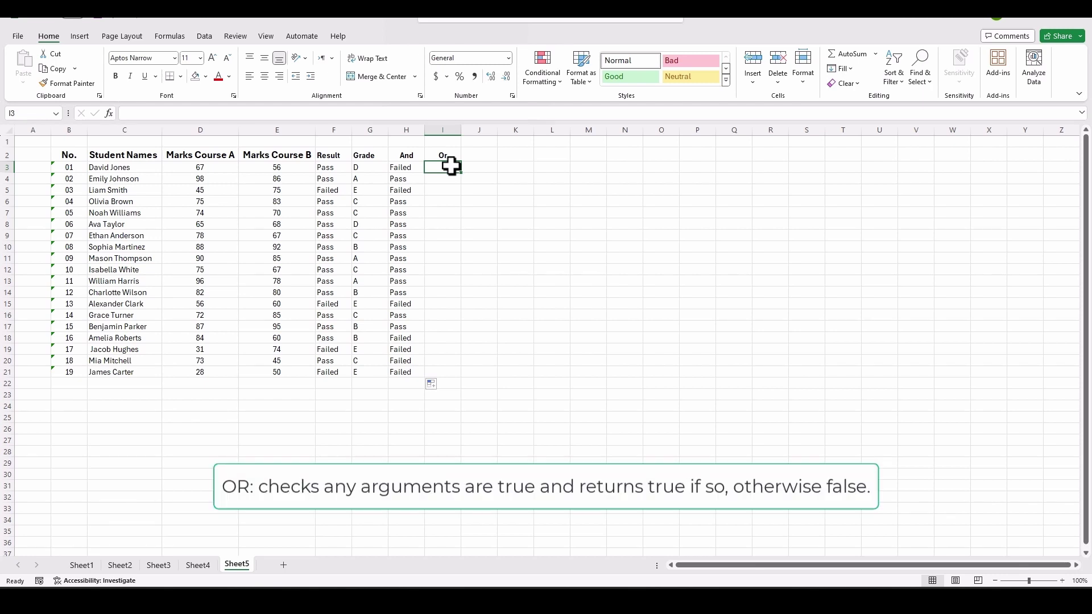
pyautogui.write('=')
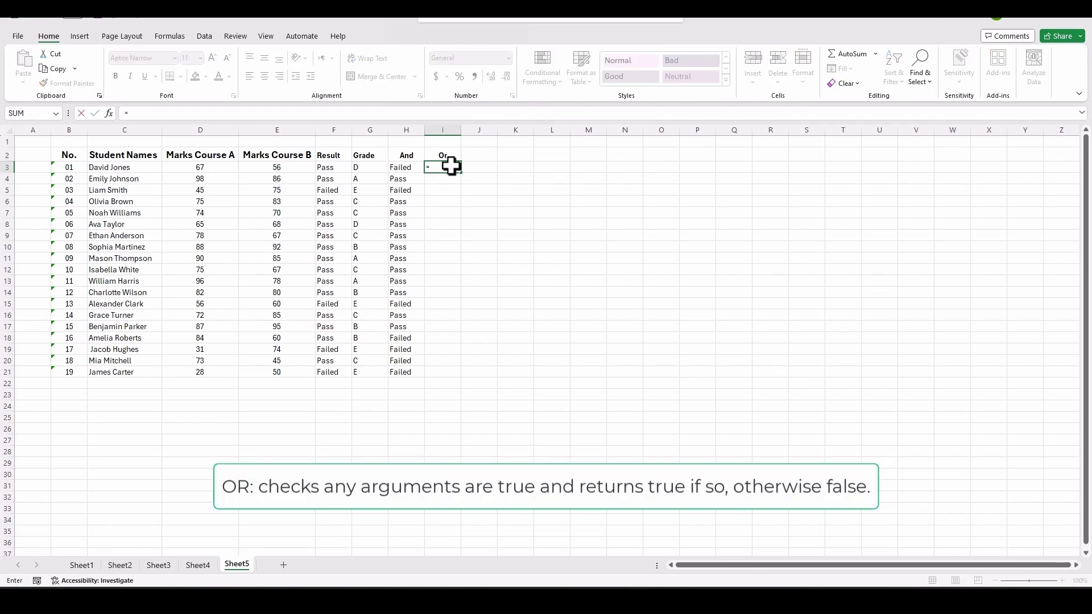
pyautogui.write('or')
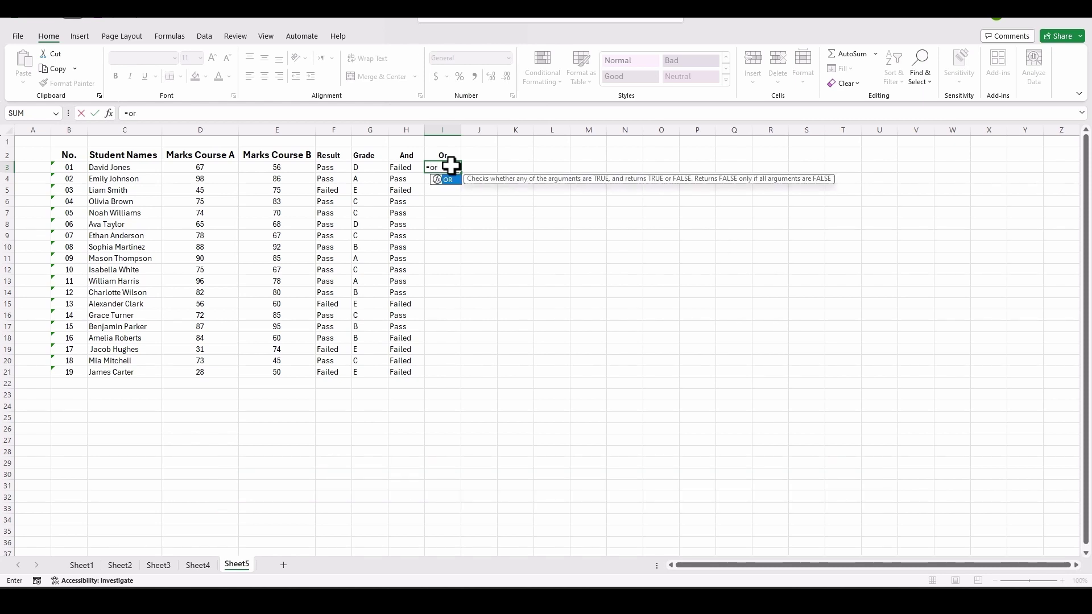
pyautogui.write('(')
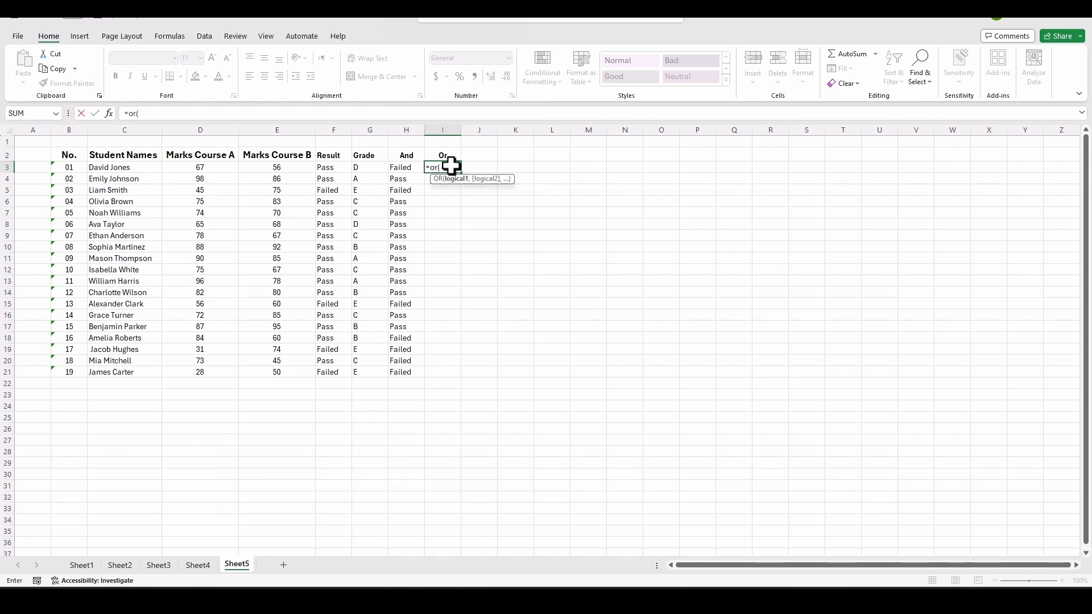
pyautogui.click(214, 168)
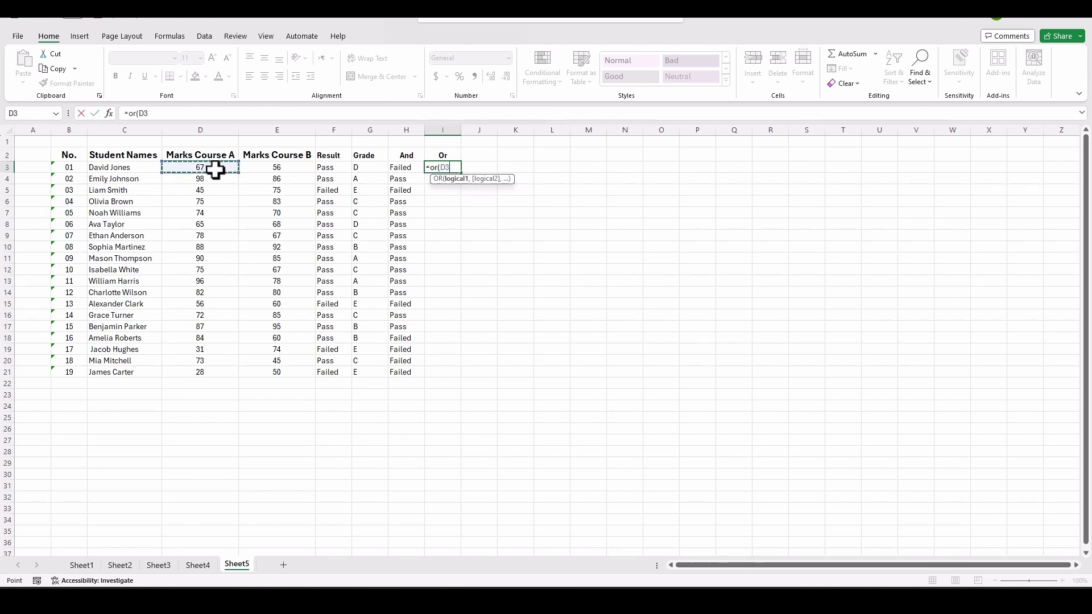
pyautogui.write('>60,')
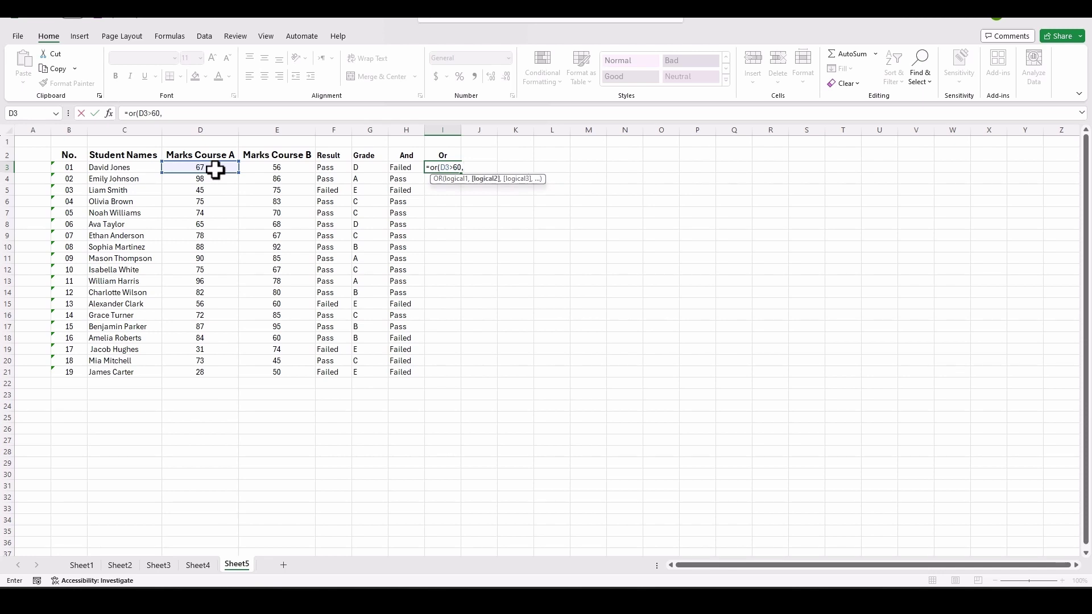
pyautogui.click(278, 166)
pyautogui.write('>')
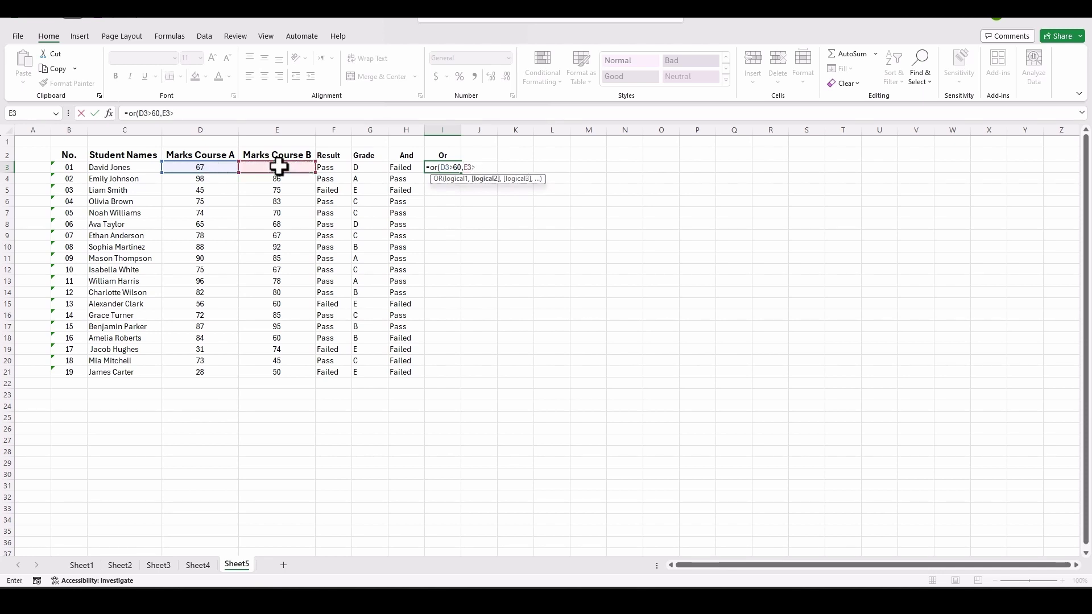
pyautogui.write('65)')
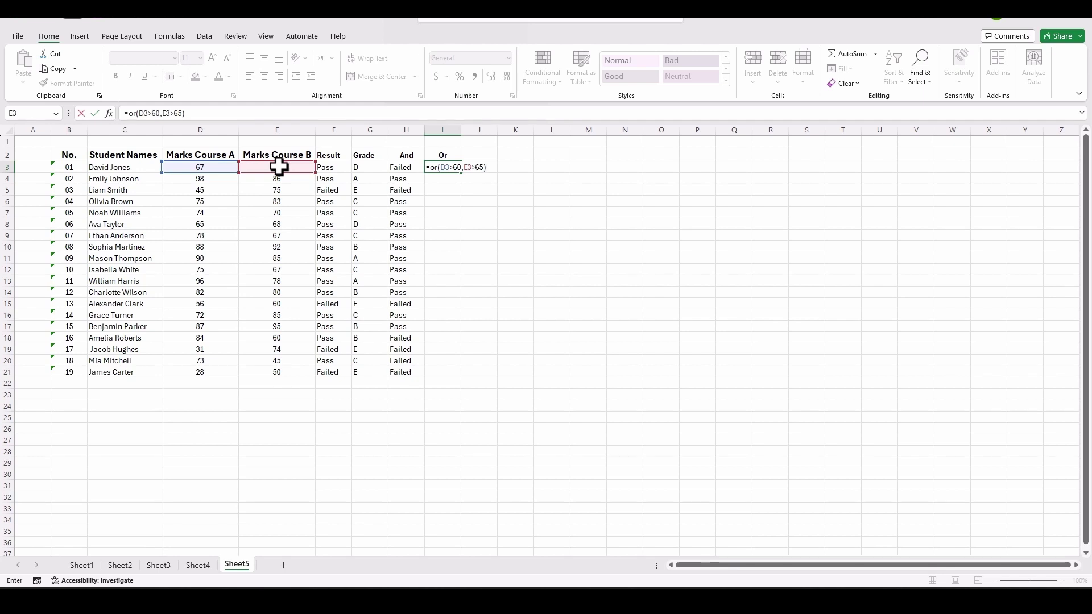
pyautogui.press('Return')
pyautogui.click(449, 168)
pyautogui.doubleClick(462, 173)
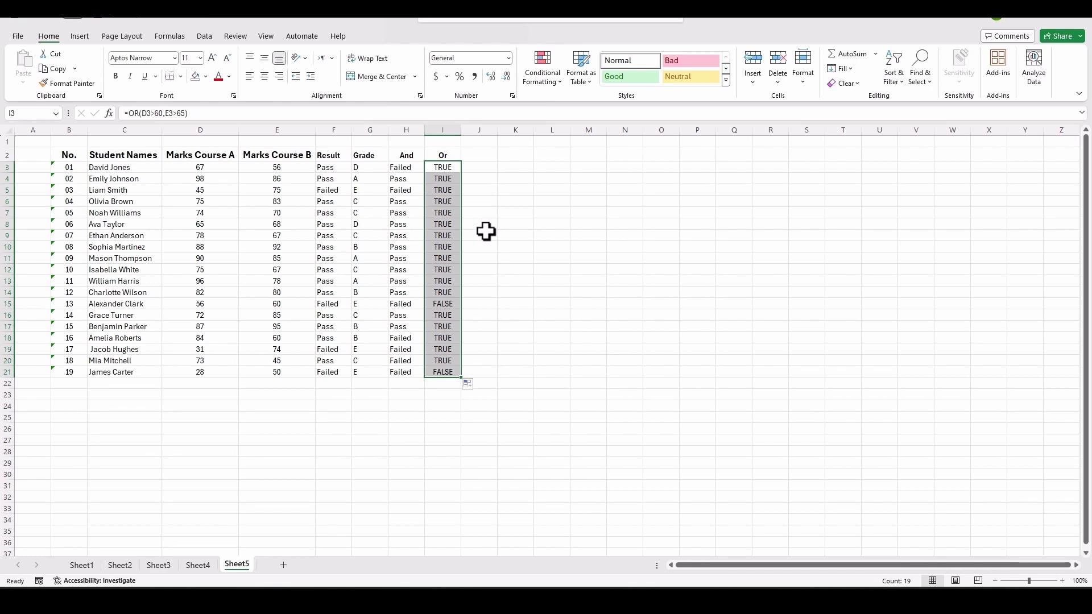
# Change the formula in I3 to =IF(OR(D3>60,E3>65),"Pass","Failed") and fill it down the Or column to I21.
pyautogui.doubleClick(442, 167)
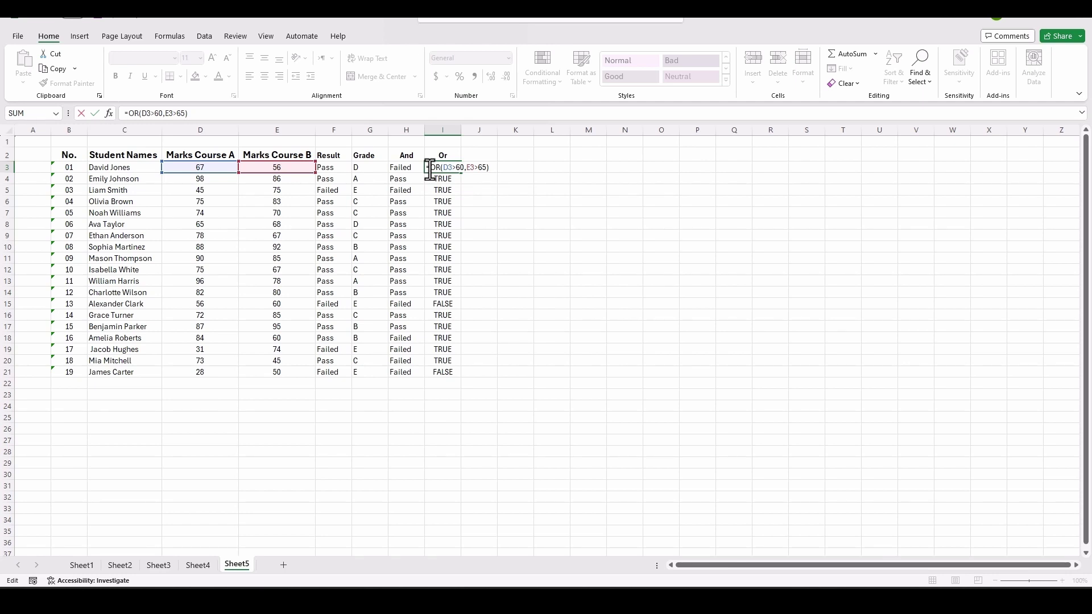
pyautogui.write('if')
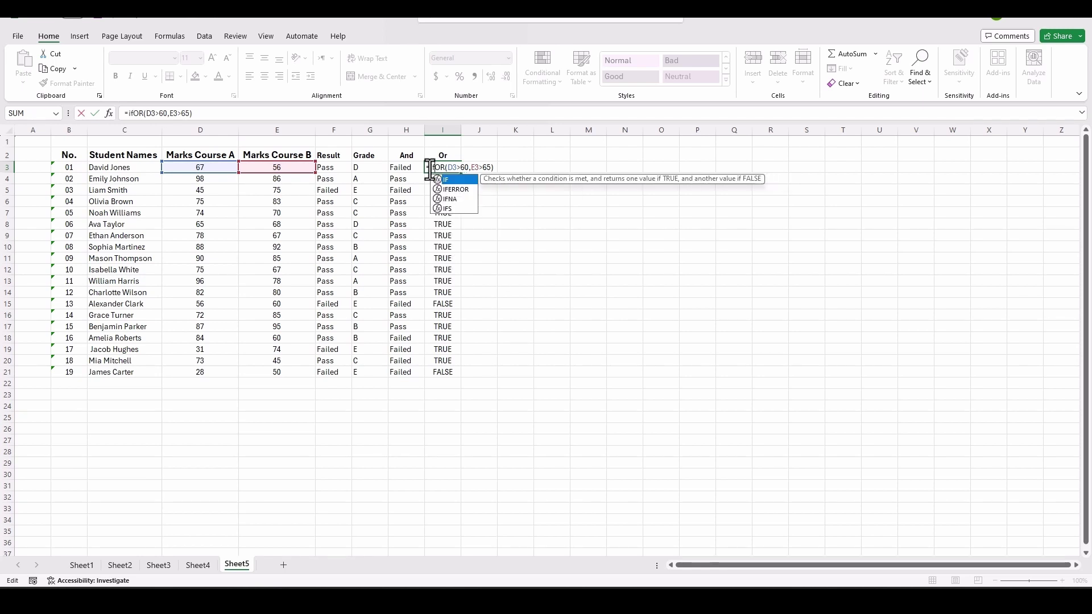
pyautogui.write('(')
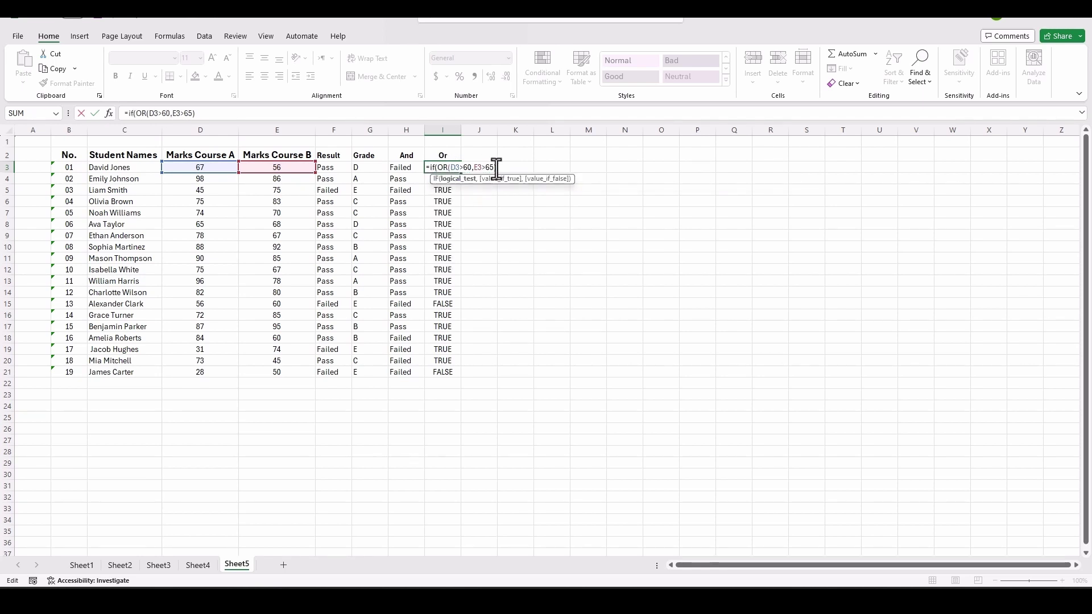
pyautogui.write(',')
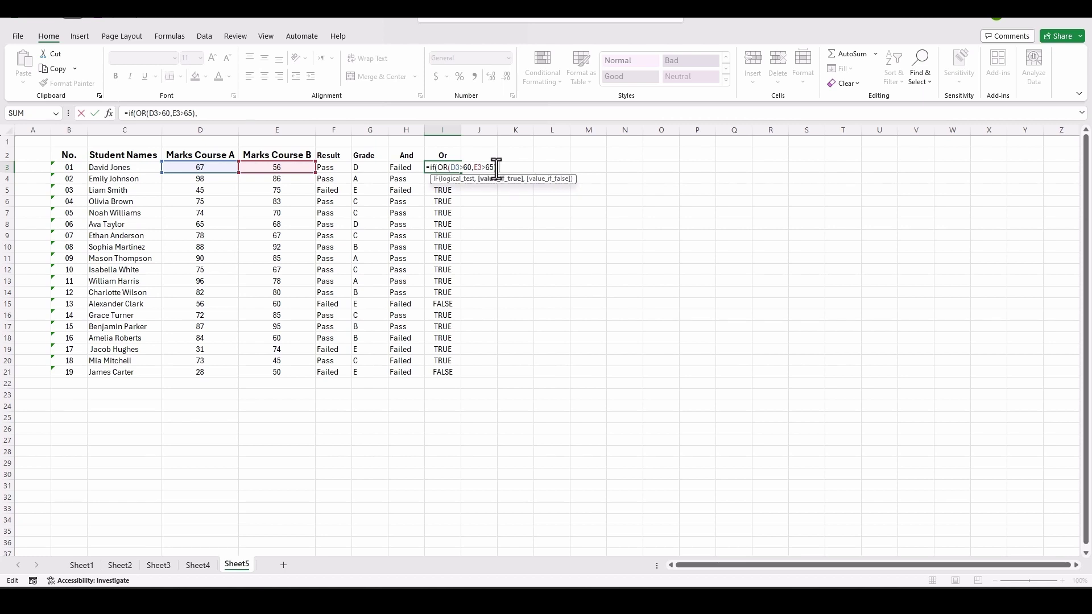
pyautogui.write('"Pass",')
pyautogui.write('"Failed')
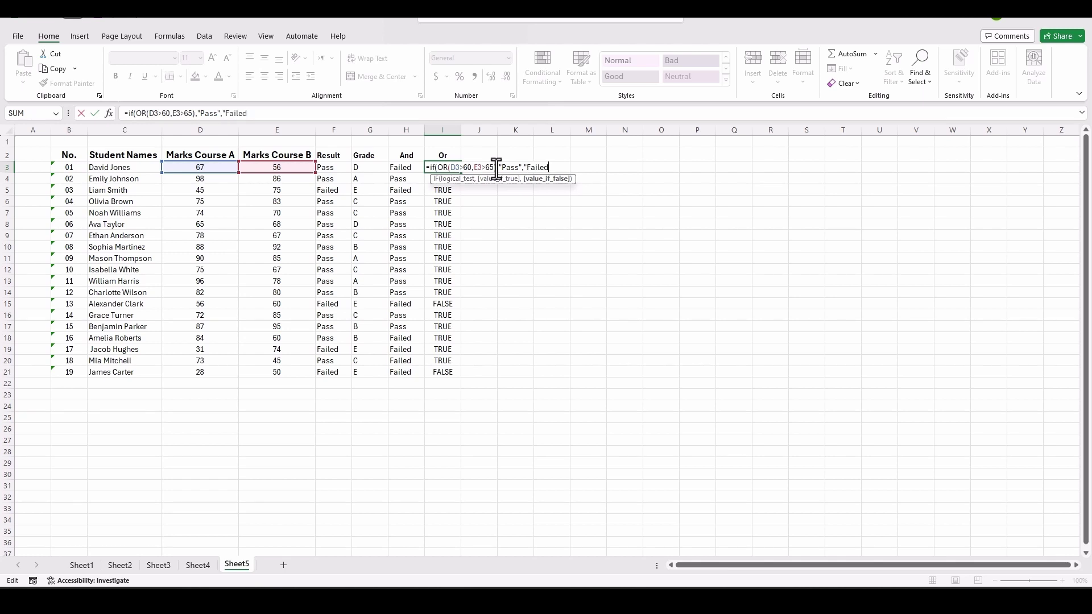
pyautogui.write('")')
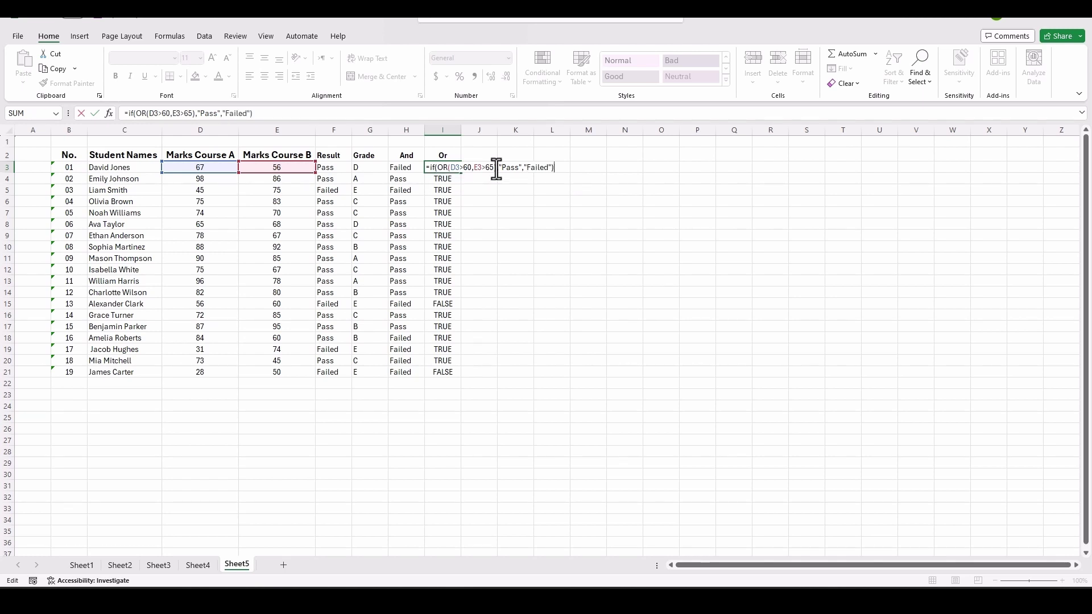
pyautogui.press('Return')
pyautogui.click(458, 173)
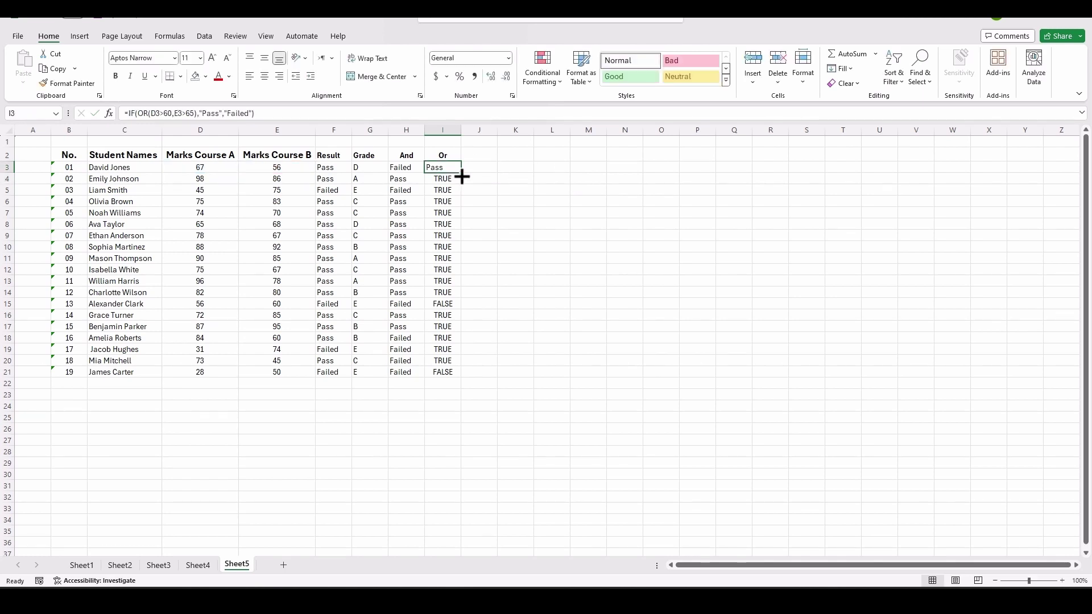
pyautogui.moveTo(461, 173); pyautogui.dragTo(474, 380)
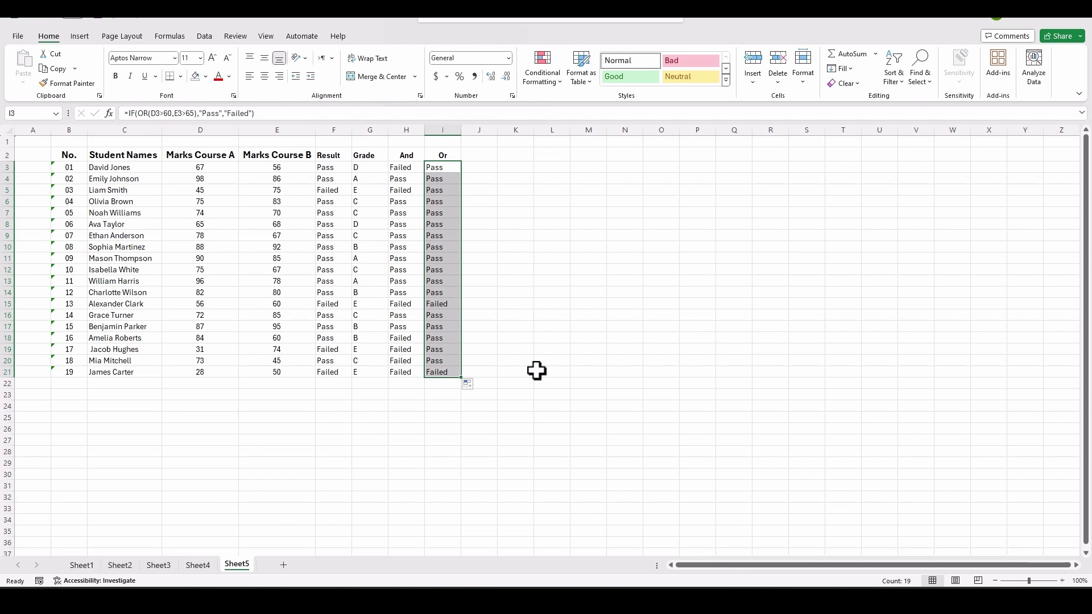
# List the function names If, Ifs, And and Or in cells M7 to M10.
pyautogui.click(578, 213)
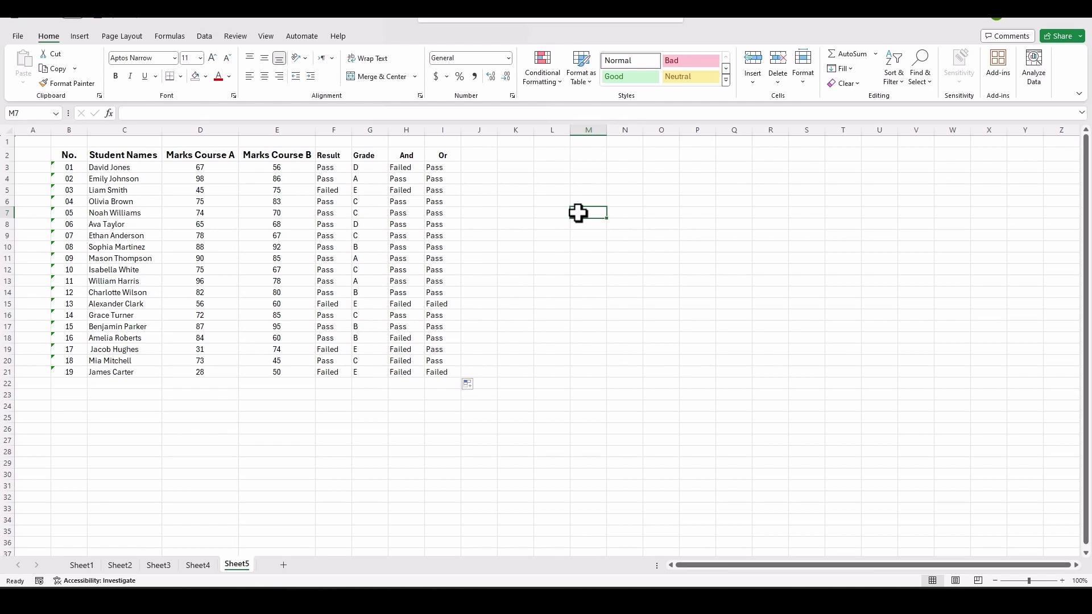
pyautogui.write('If')
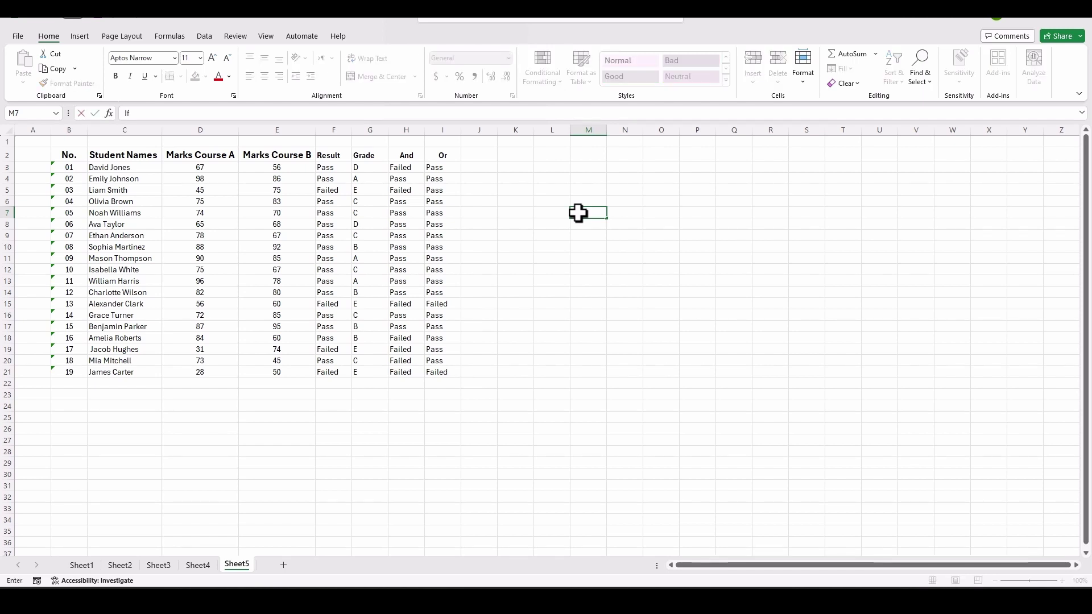
pyautogui.press('Return')
pyautogui.write('Ifs')
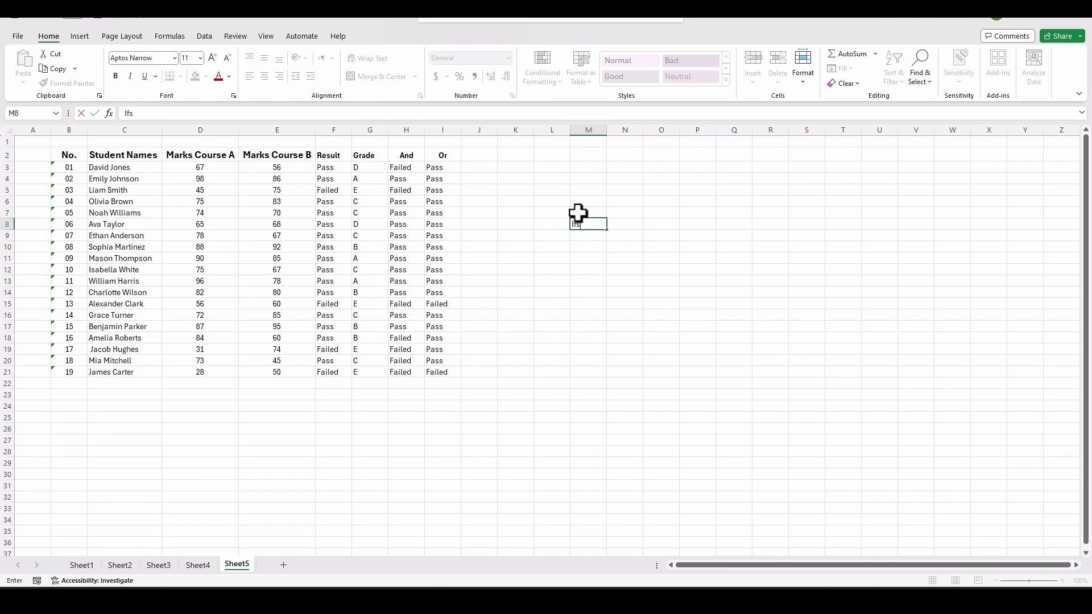
pyautogui.press('Return')
pyautogui.write('Ans')
pyautogui.press('BackSpace')
pyautogui.write('d')
pyautogui.press('Return')
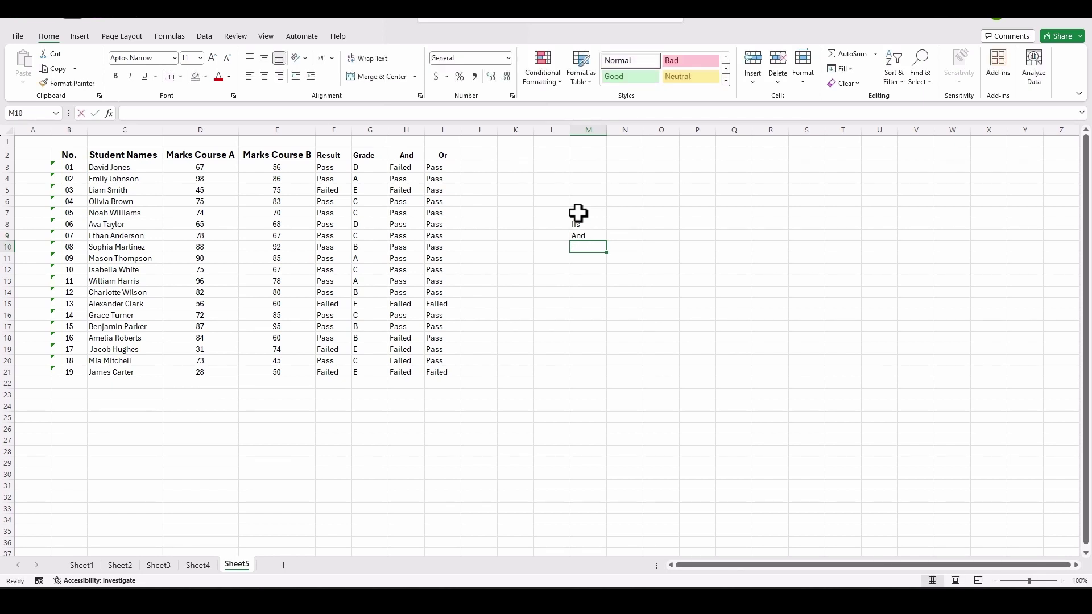
pyautogui.write('Or')
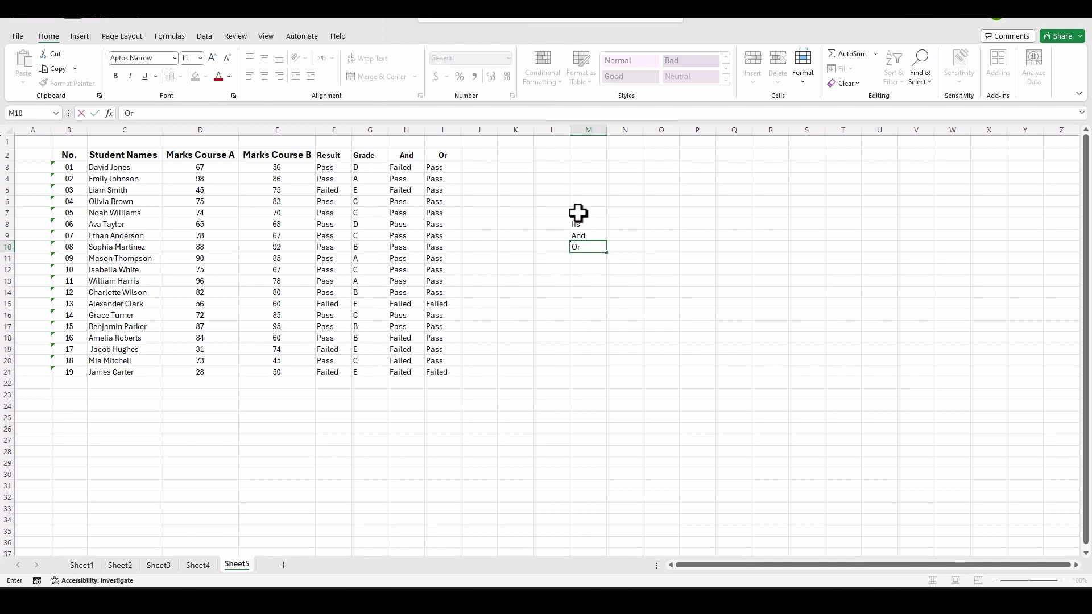
pyautogui.press('Return')
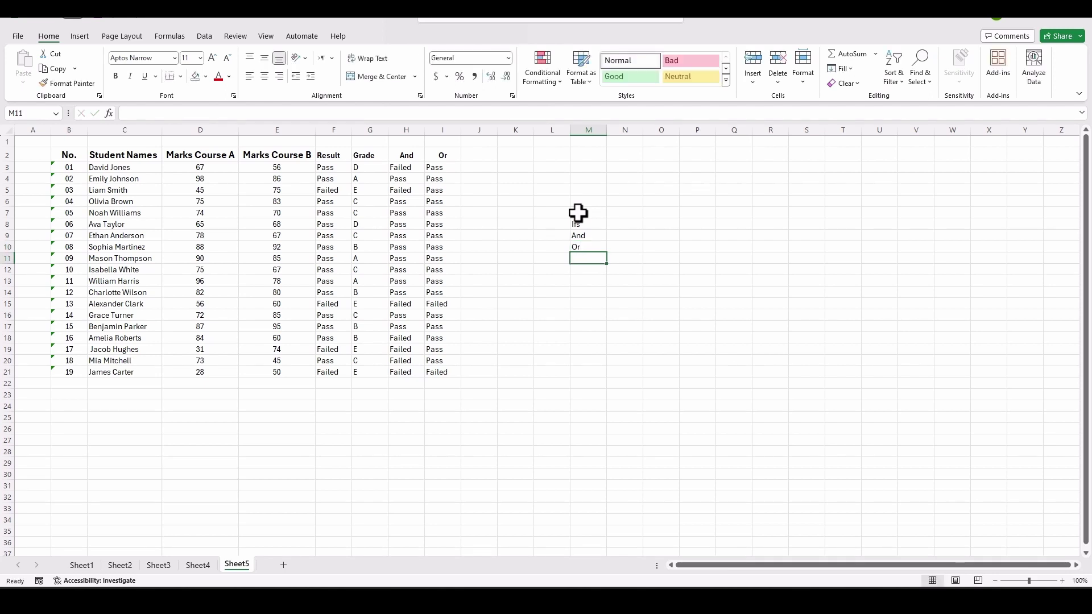